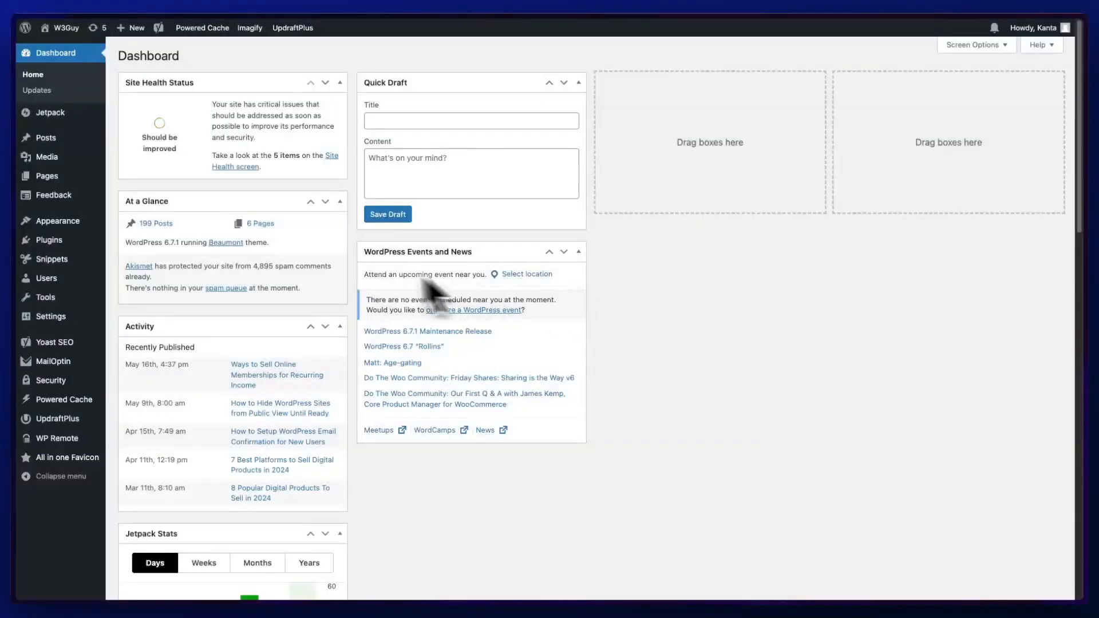
Step: Search the plugin directory for crawlwp, then install and activate the CrawlWP SEO plugin
mouse_move(80, 240)
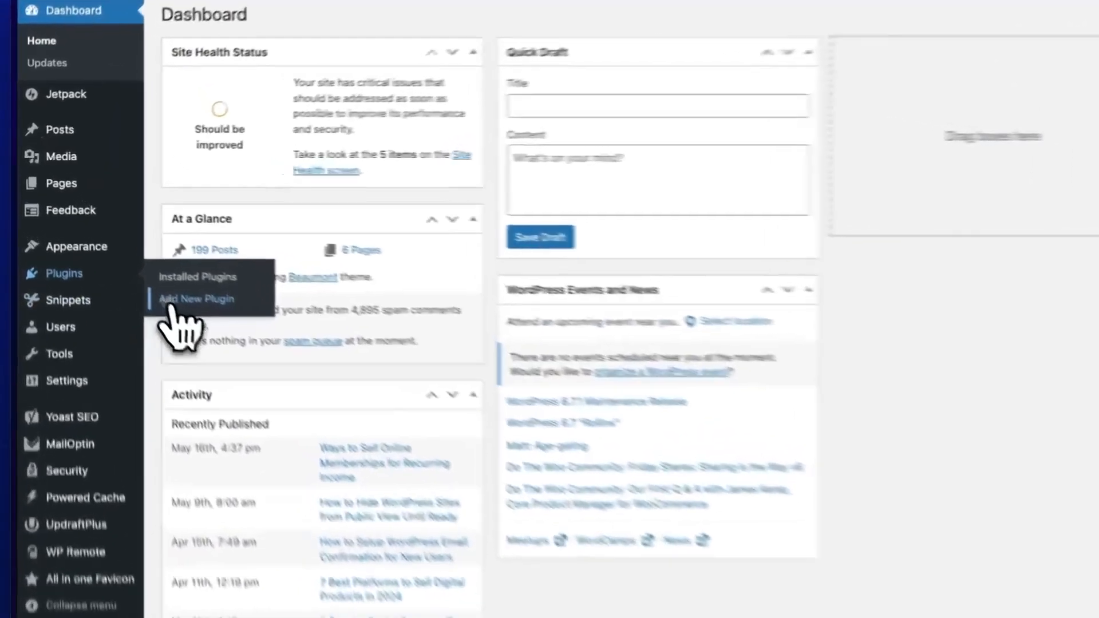
click(134, 258)
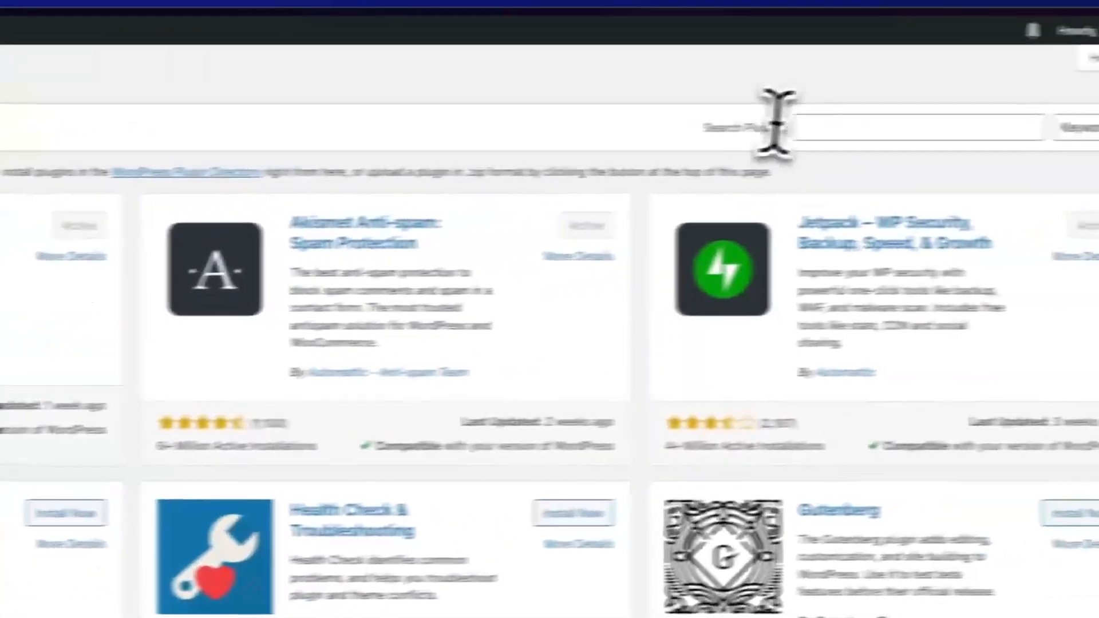
click(744, 134)
key(BackSpace)
text(crawlwp)
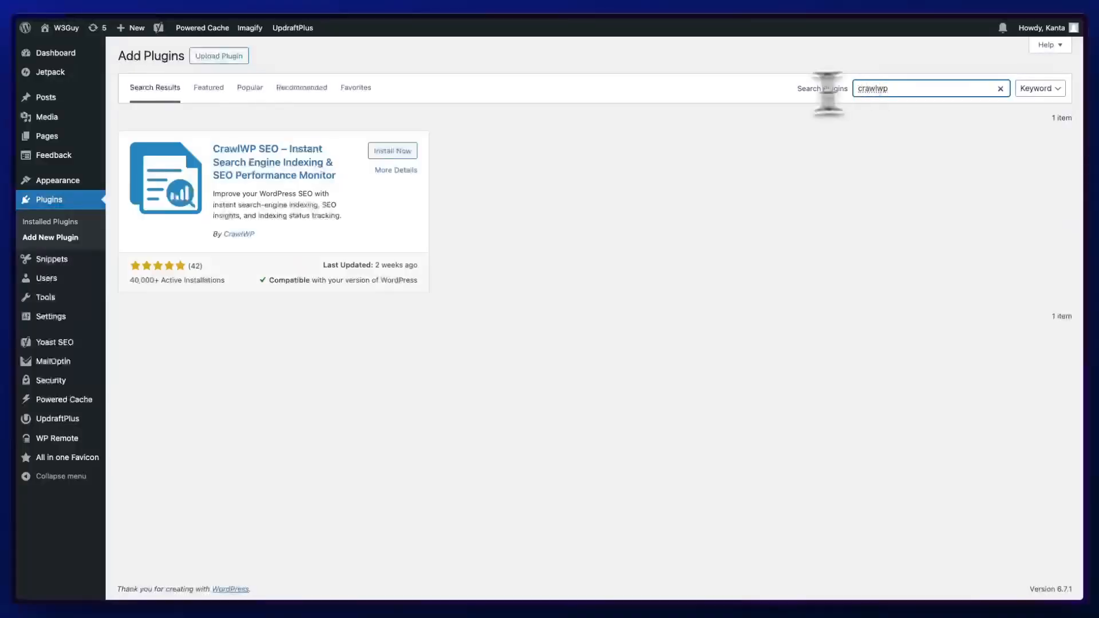
click(403, 152)
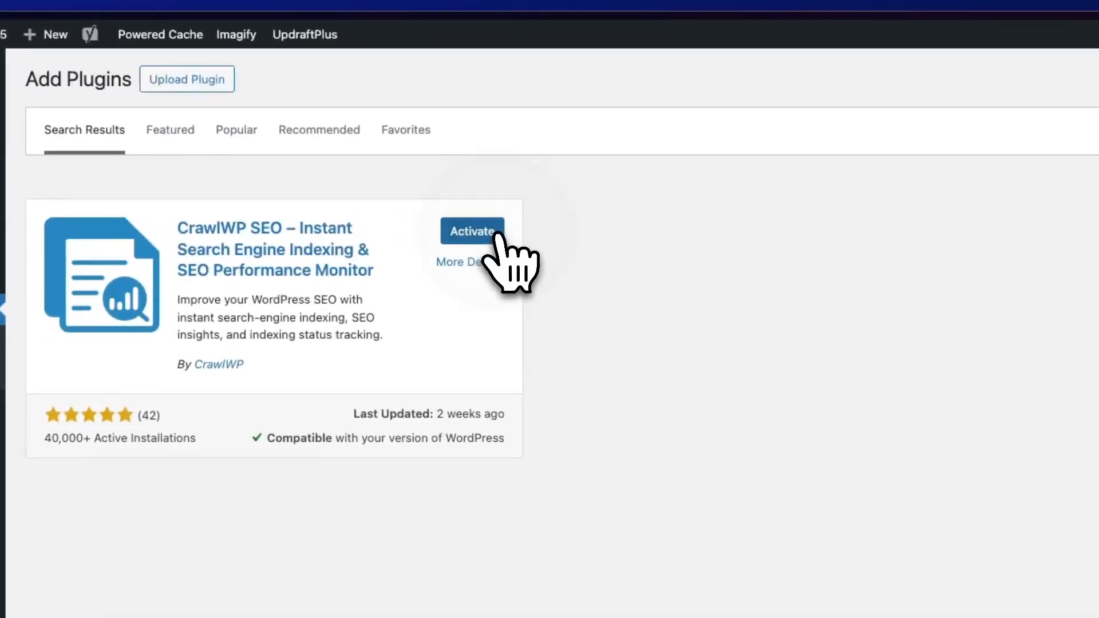
click(498, 236)
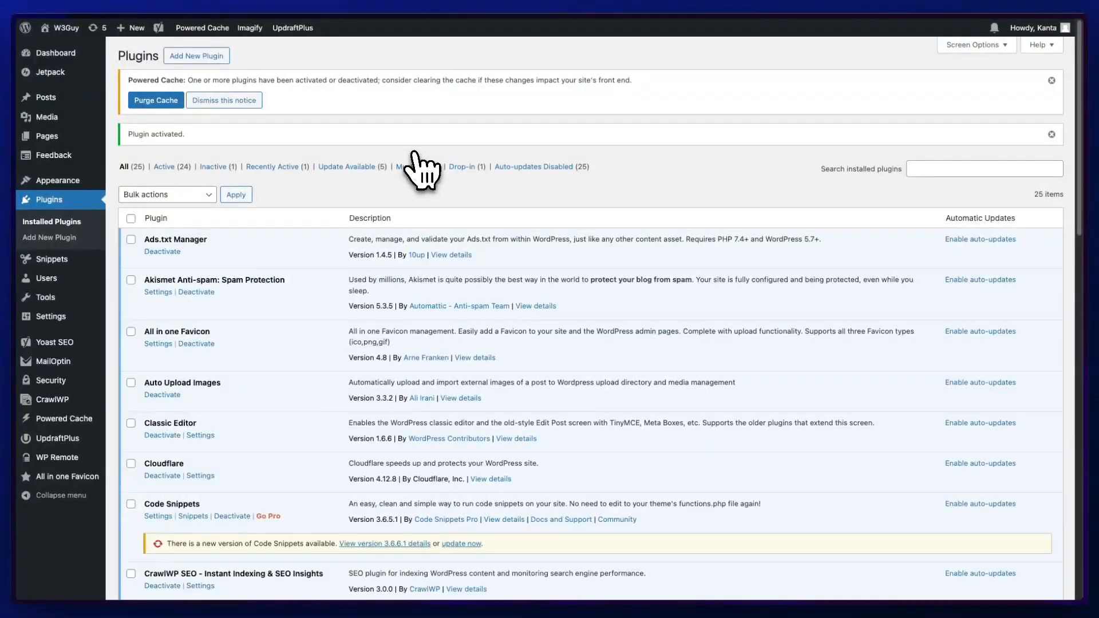
Step: Open the CrawlWP settings and examine the Ping Delay choices in the General indexing options, keeping 1 minute
mouse_move(66, 405)
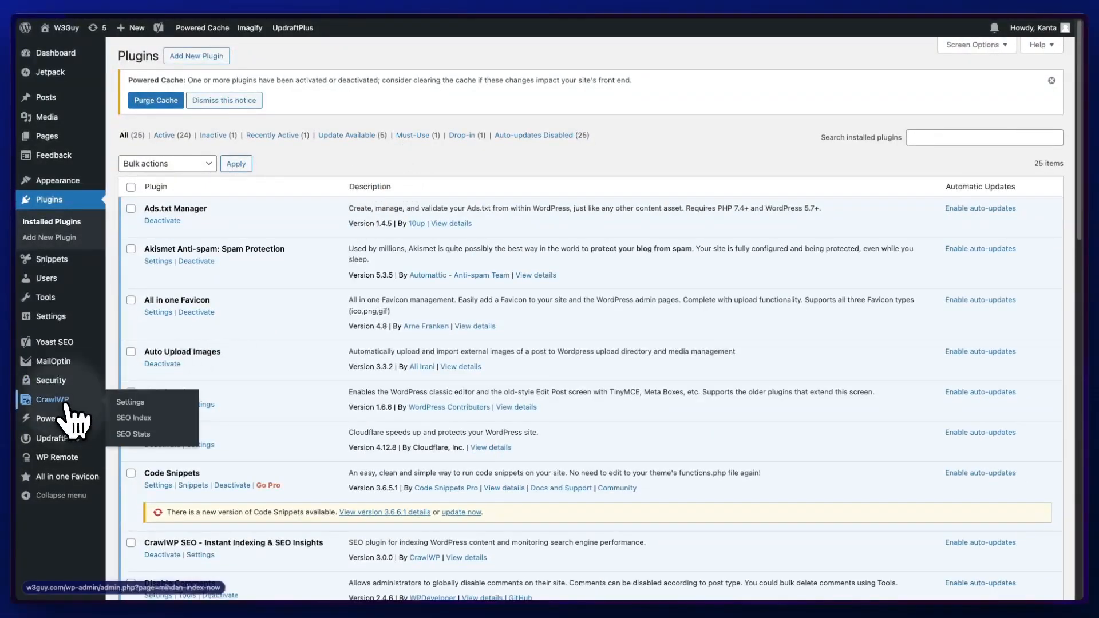
click(65, 405)
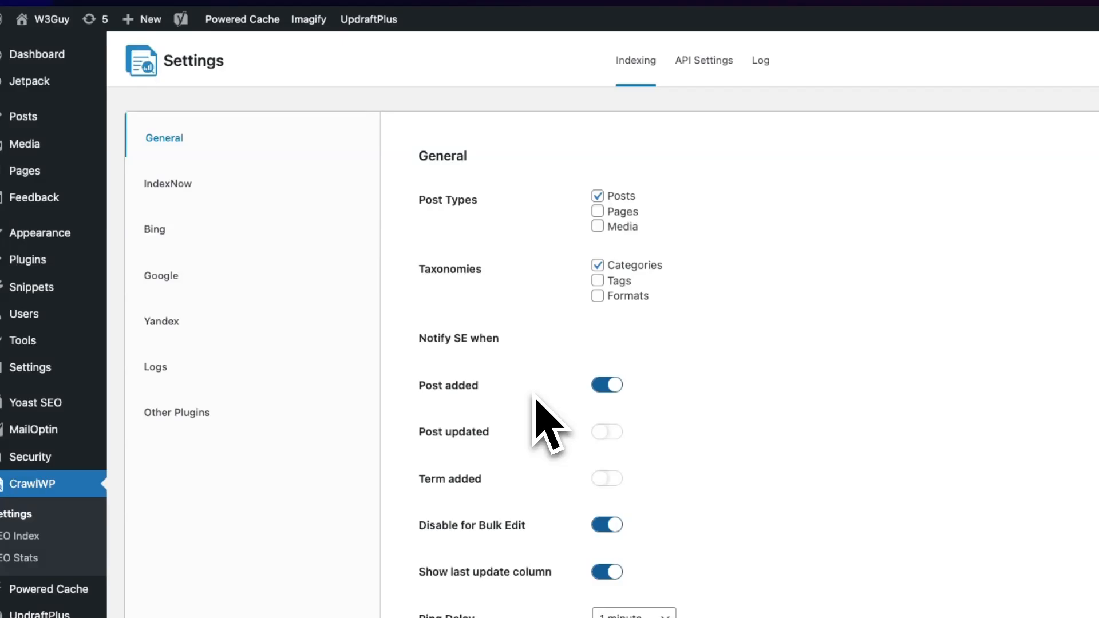
click(624, 617)
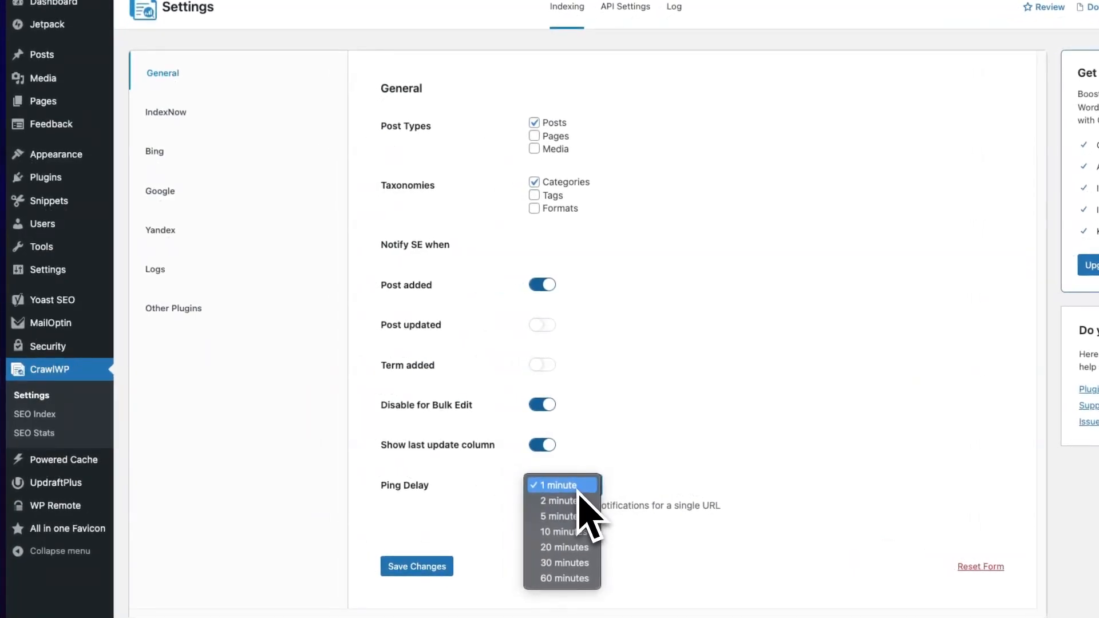
click(561, 485)
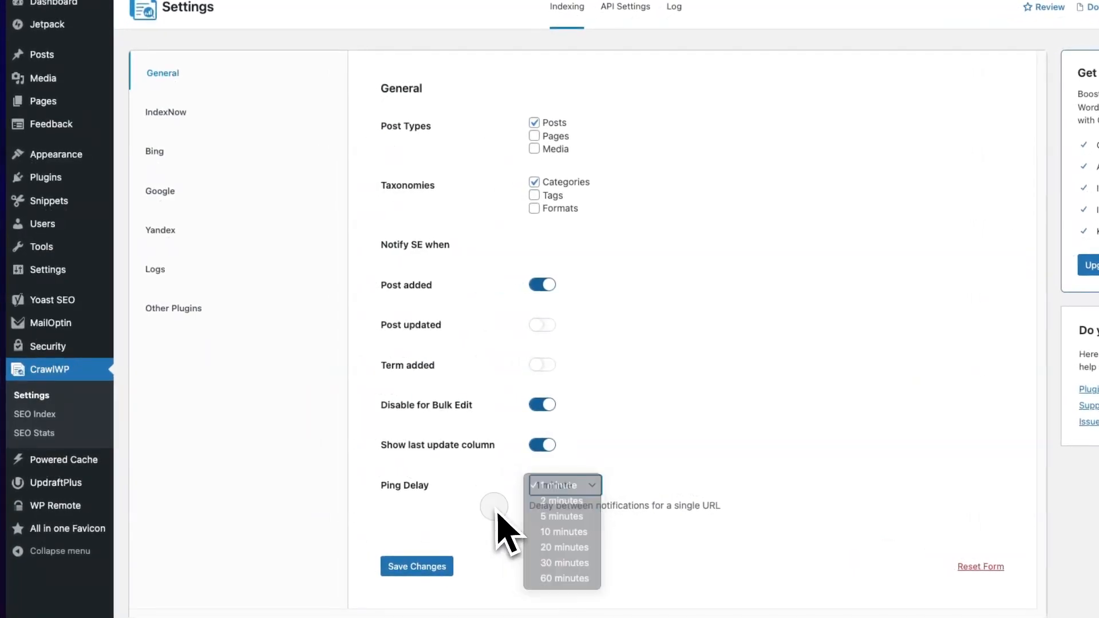
Step: Fill the IndexNow API key field with a generated example key
click(155, 113)
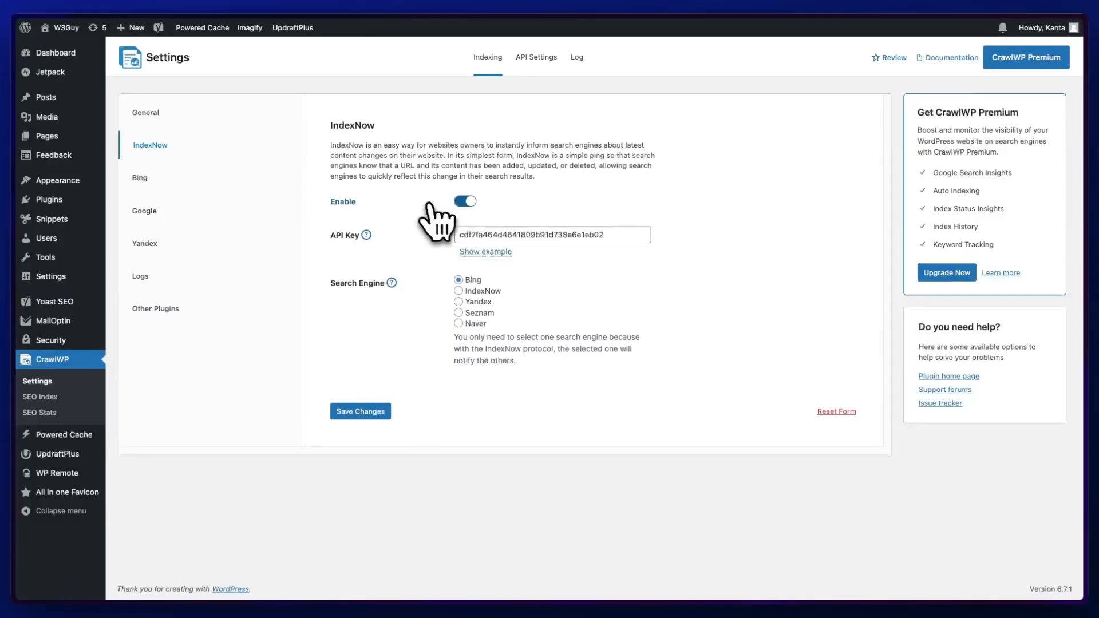
click(486, 252)
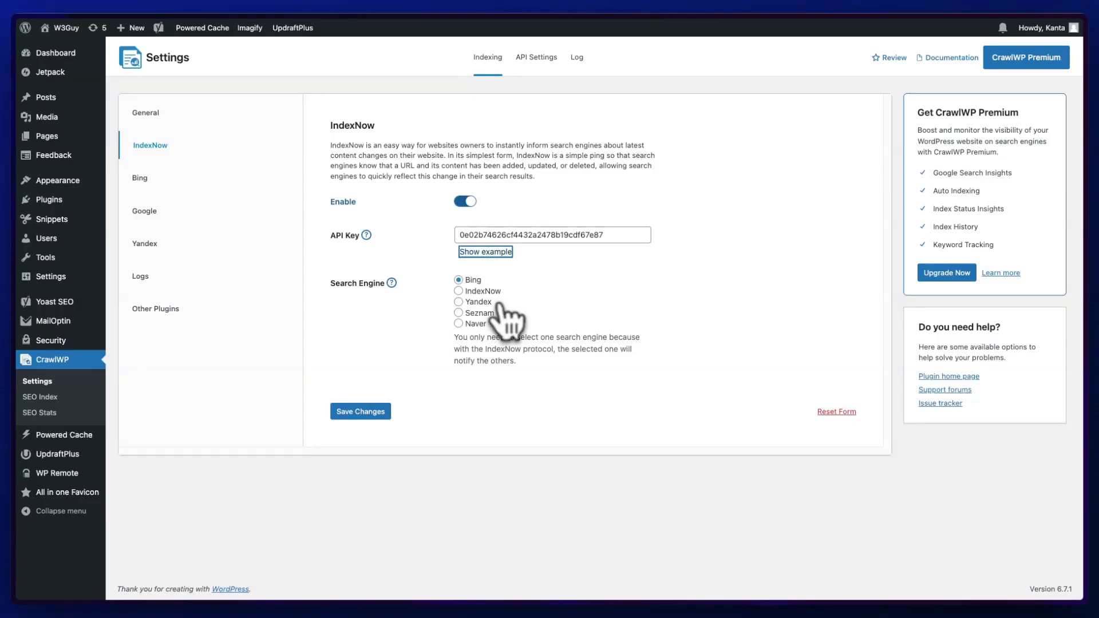
Step: Review the Bing, Google, Yandex and Logs indexing settings, including the log lifetime in days
click(140, 178)
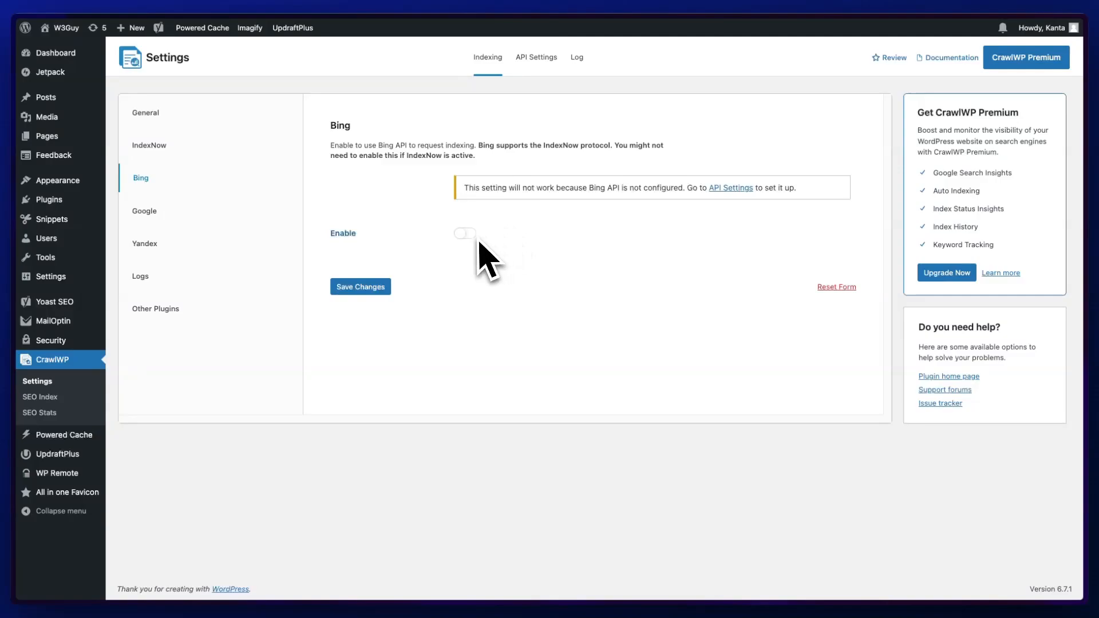
click(148, 213)
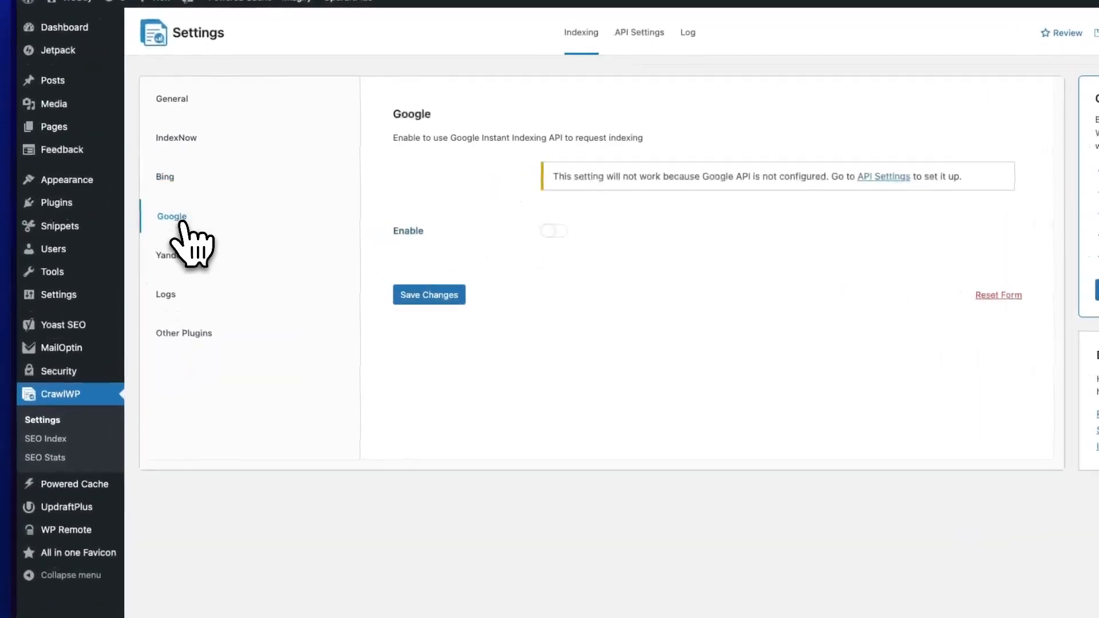
click(182, 254)
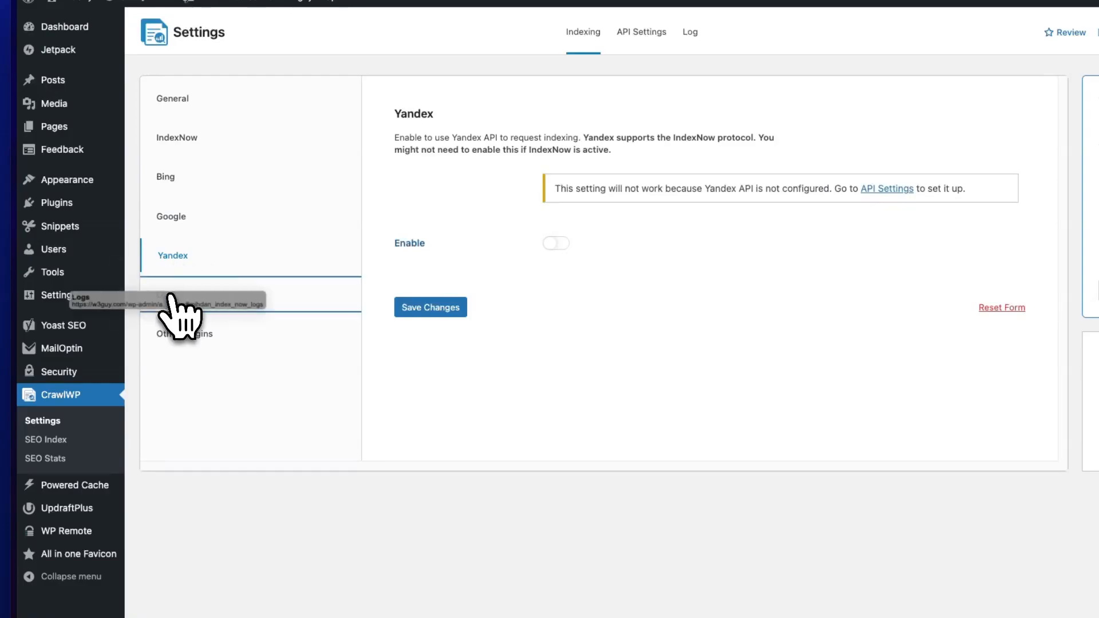
click(171, 296)
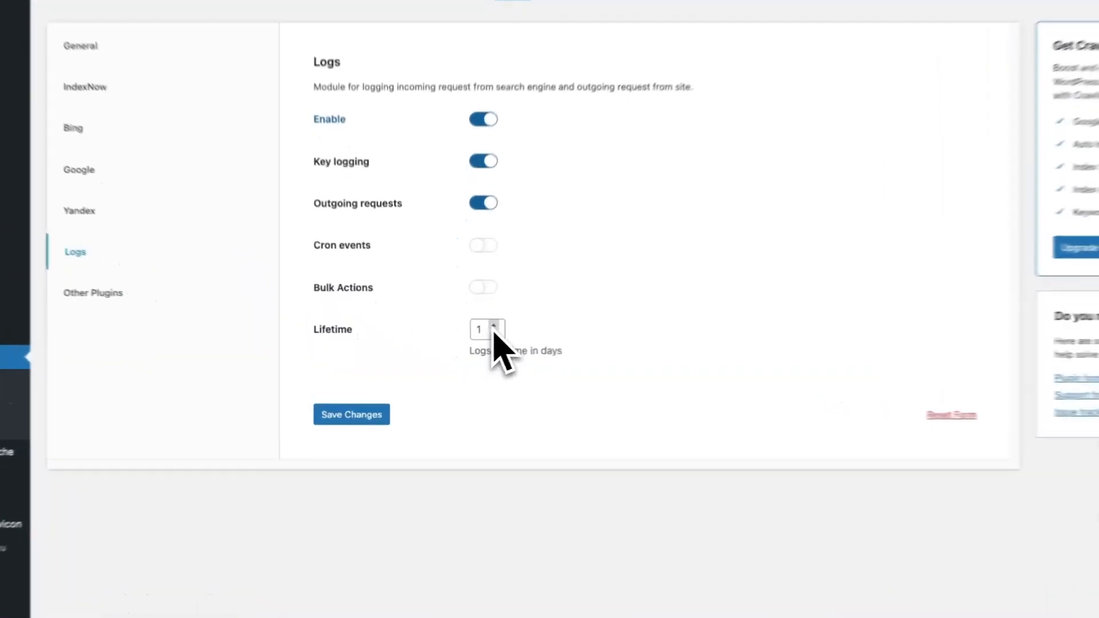
click(473, 335)
click(473, 335)
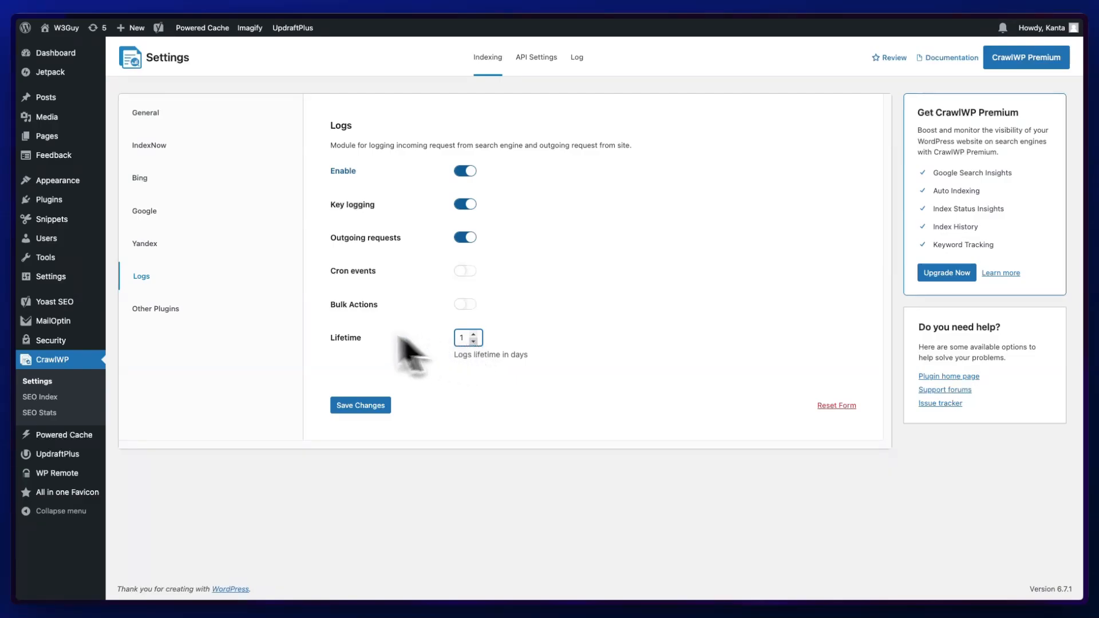
Step: View the Other Plugins section and the CrawlWP Premium pricing page to compare the Standard, Pro and Agency plans
click(195, 312)
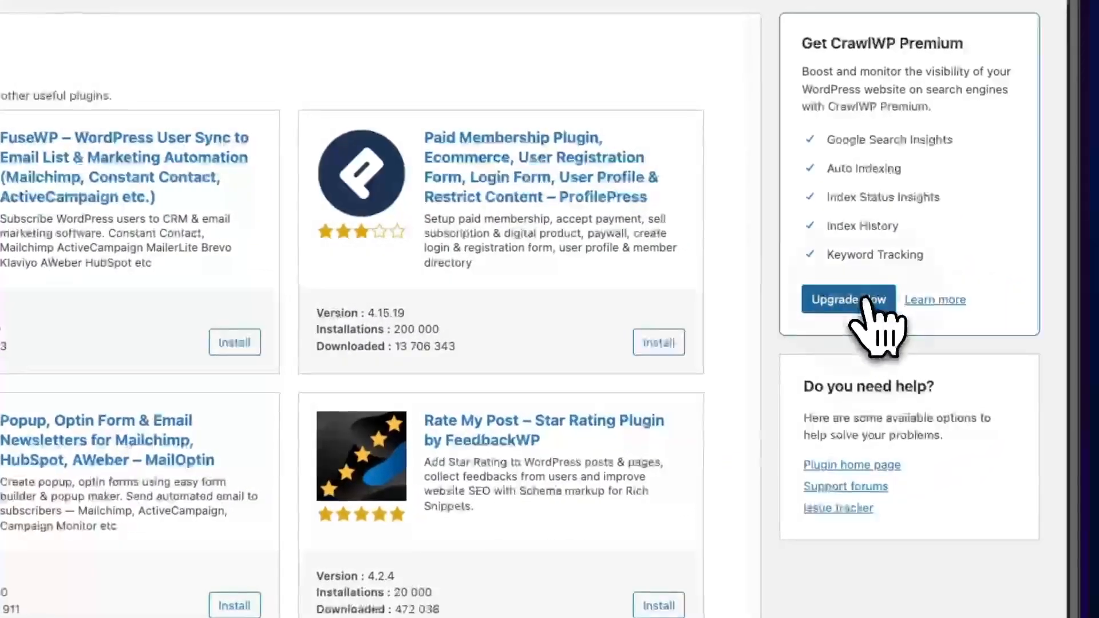
click(866, 300)
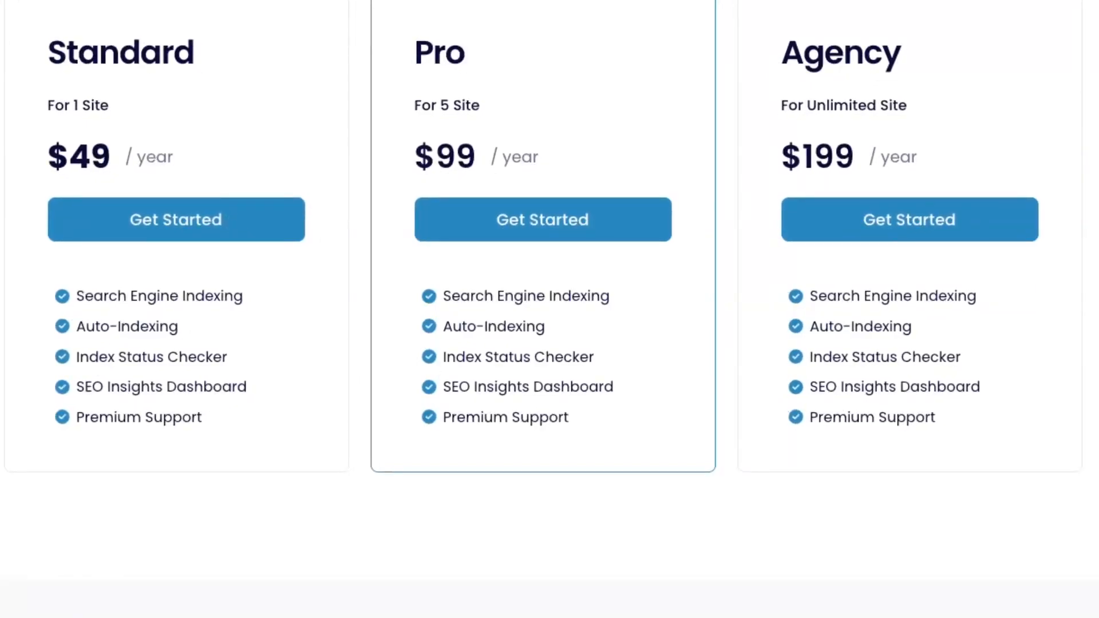
scroll(545, 309, up, 3)
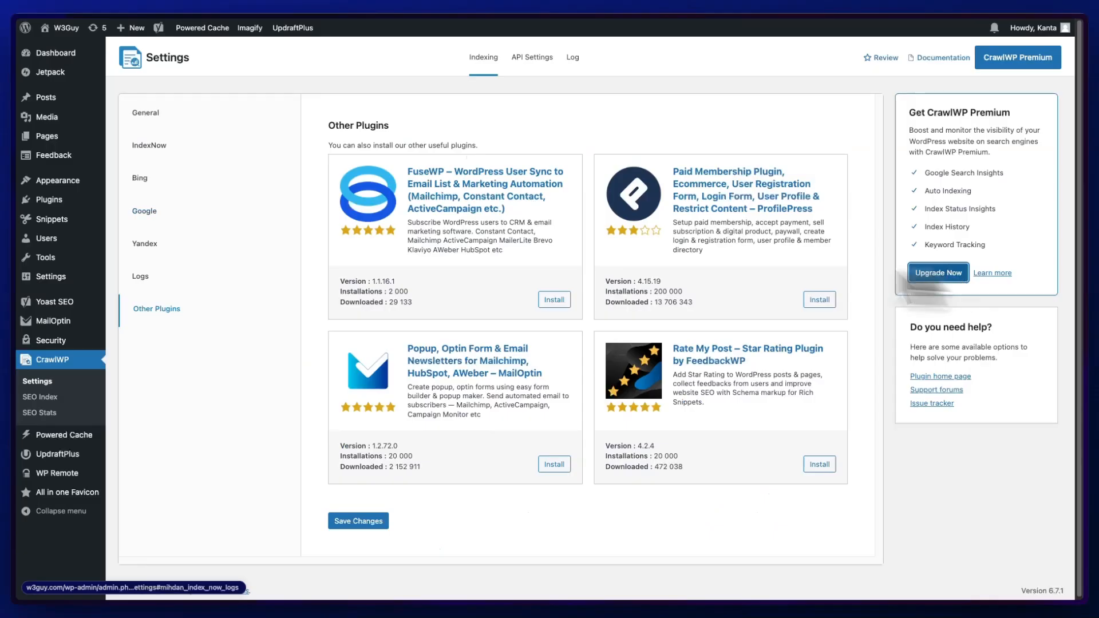
Step: Upload crawlwp-pro.zip as a new plugin, install it and activate it
mouse_move(81, 201)
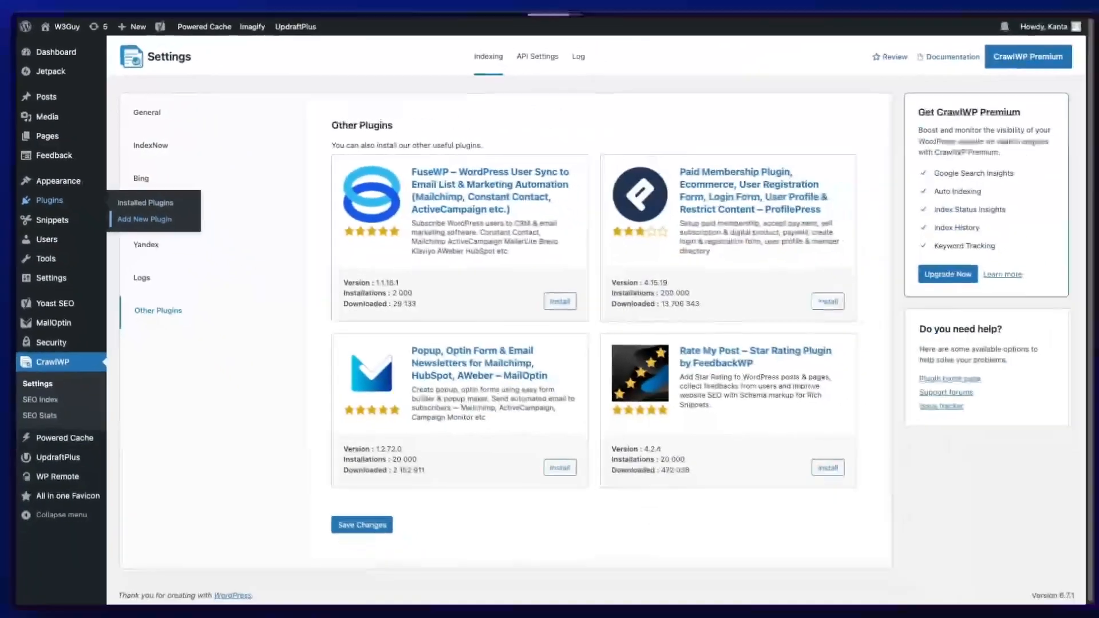
click(132, 224)
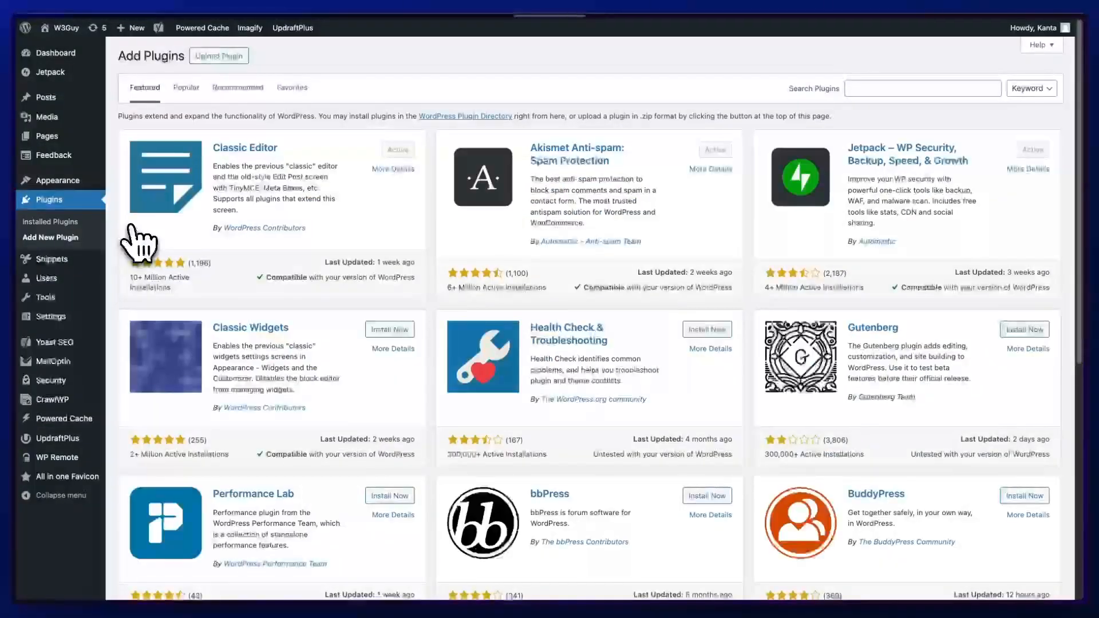
click(241, 59)
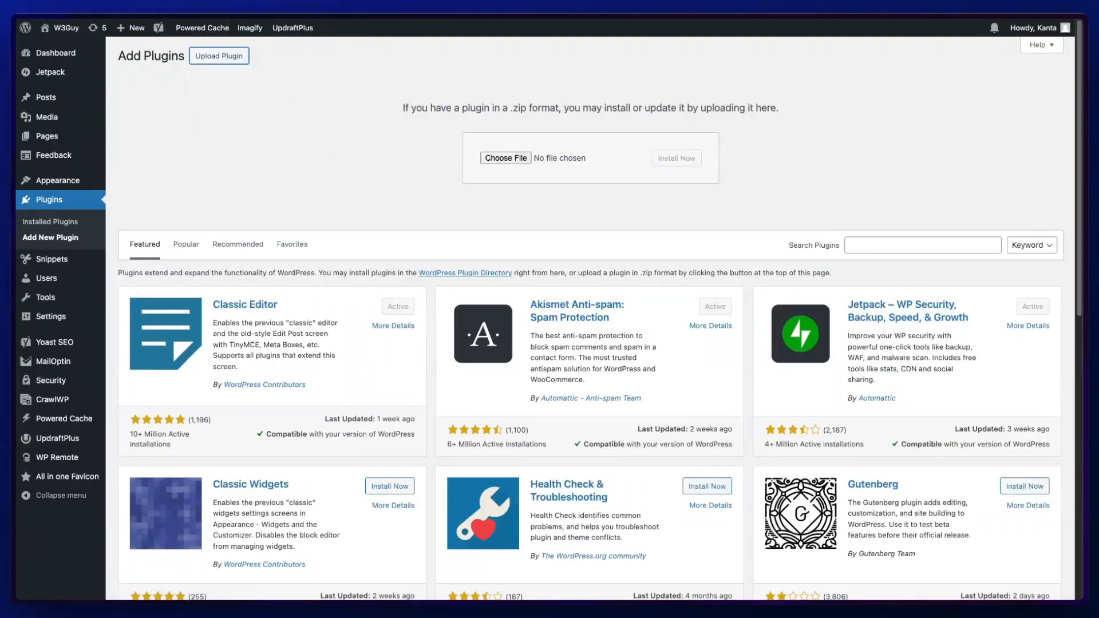
drag(534, 492, 508, 166)
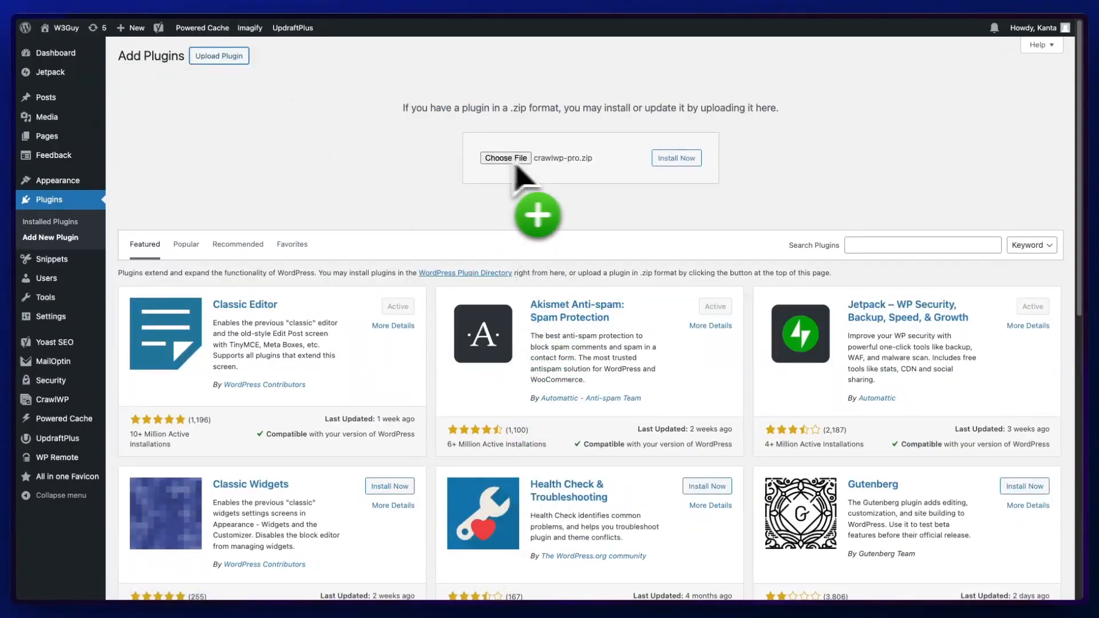
click(677, 165)
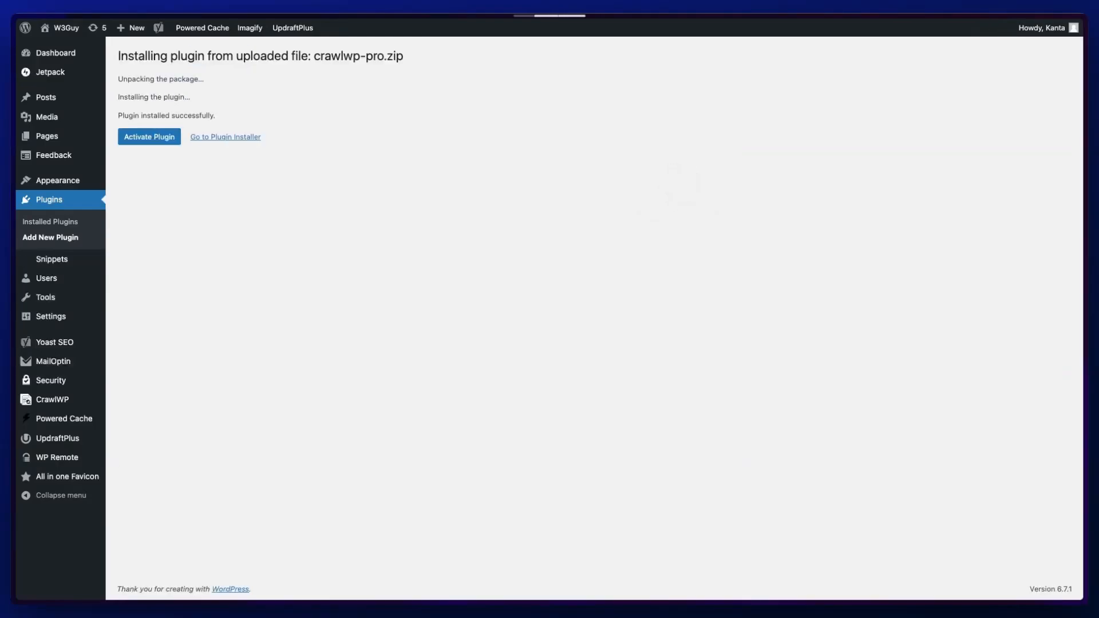
click(160, 139)
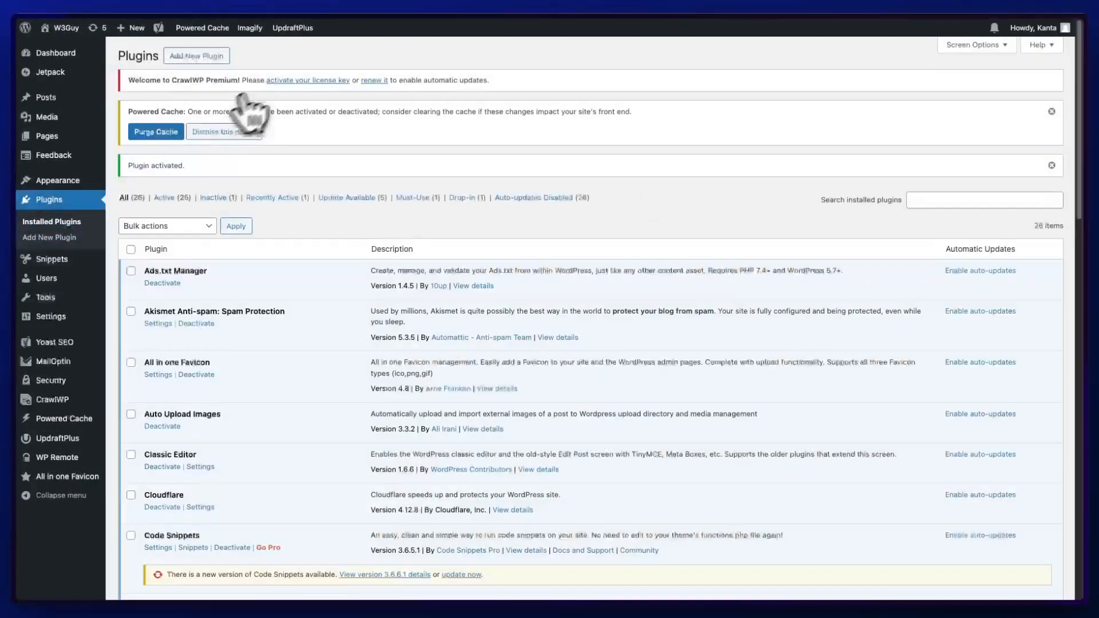
Step: Enter and save the license key in the CrawlWP settings, declining to store it as a password, and dismiss the Powered Cache notice
click(60, 399)
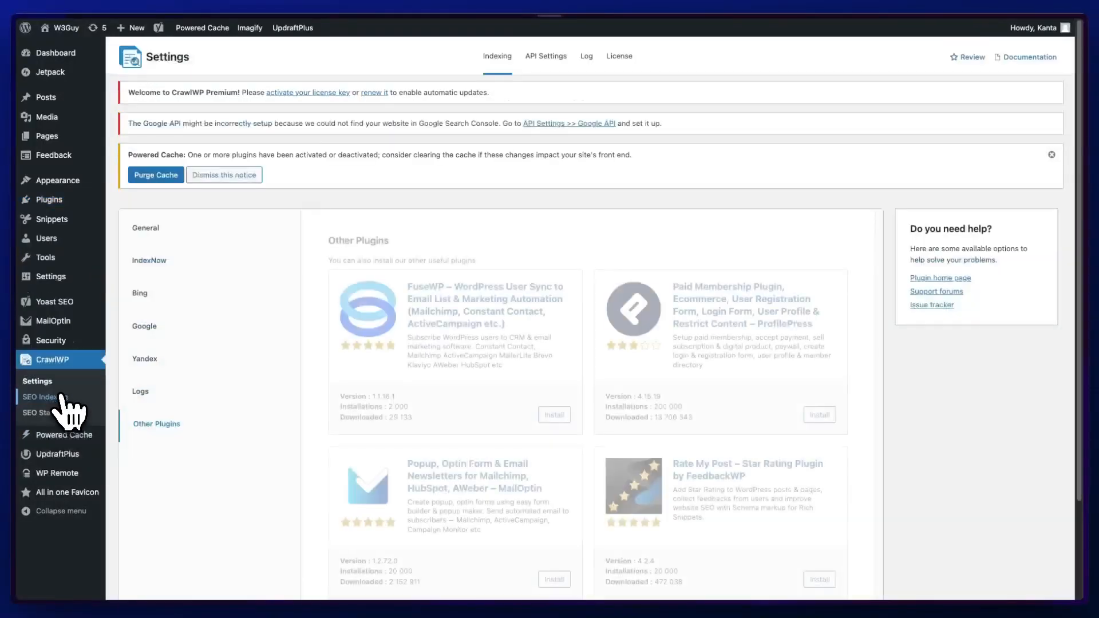
click(618, 65)
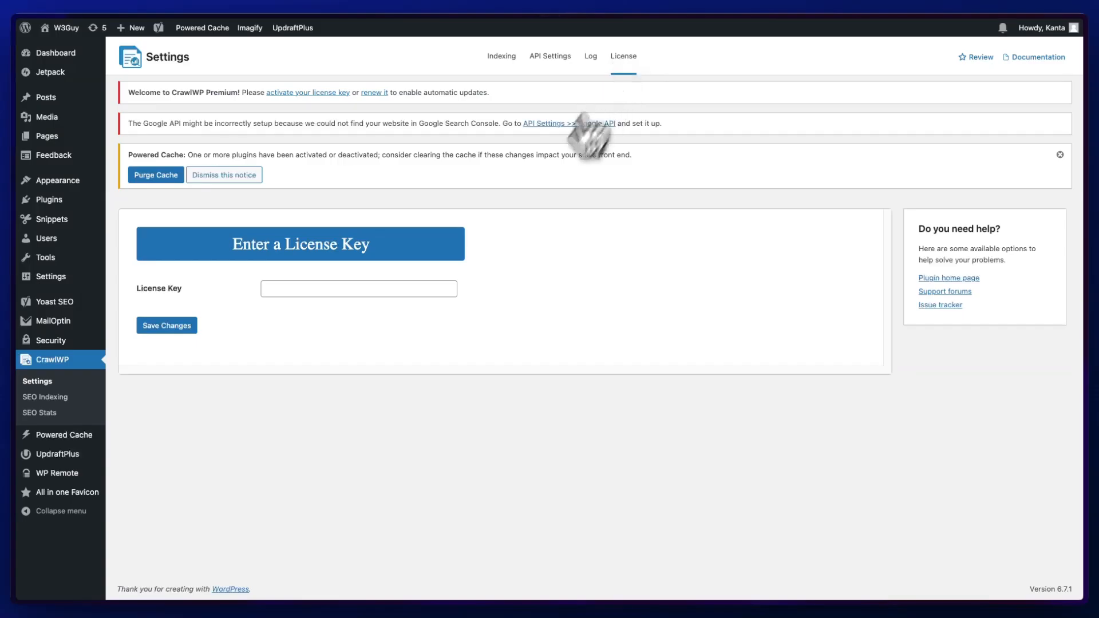
click(375, 289)
key(ctrl+v)
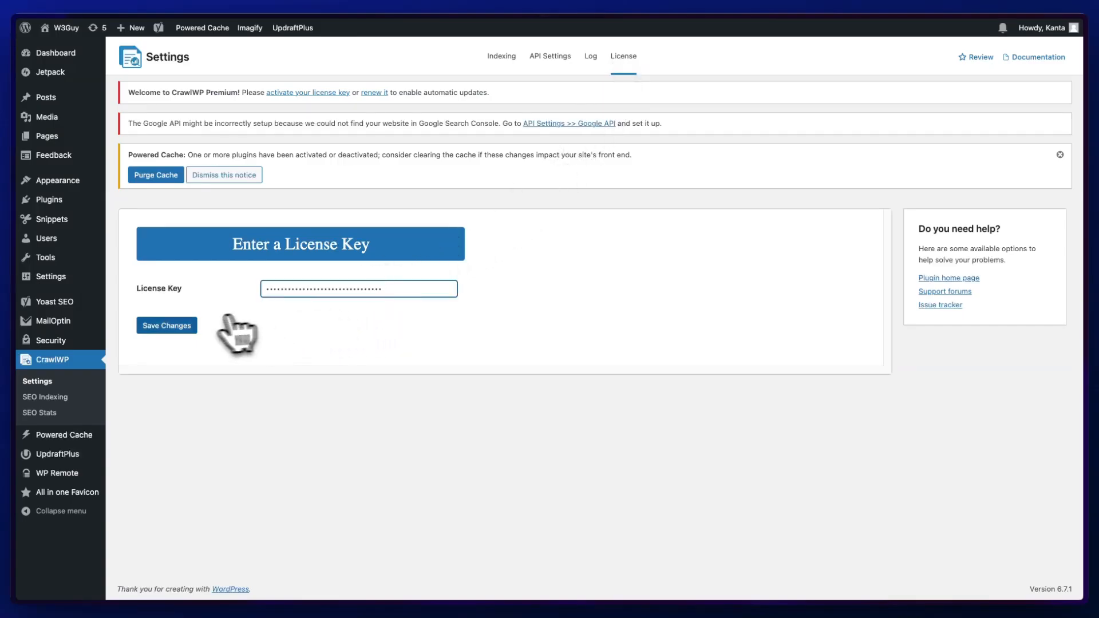
click(183, 326)
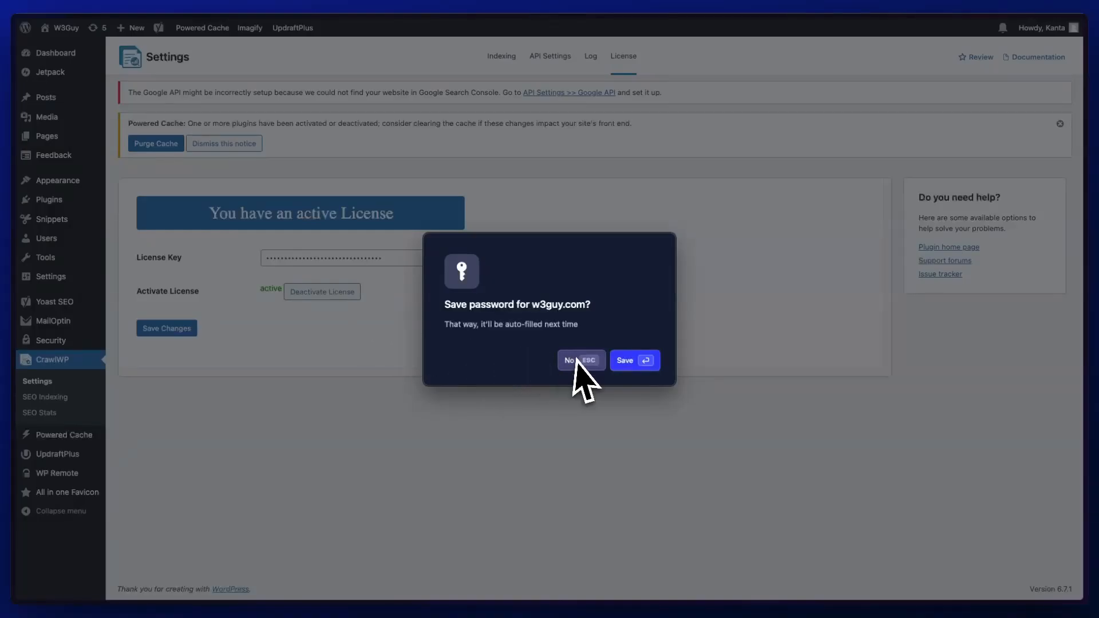
click(578, 361)
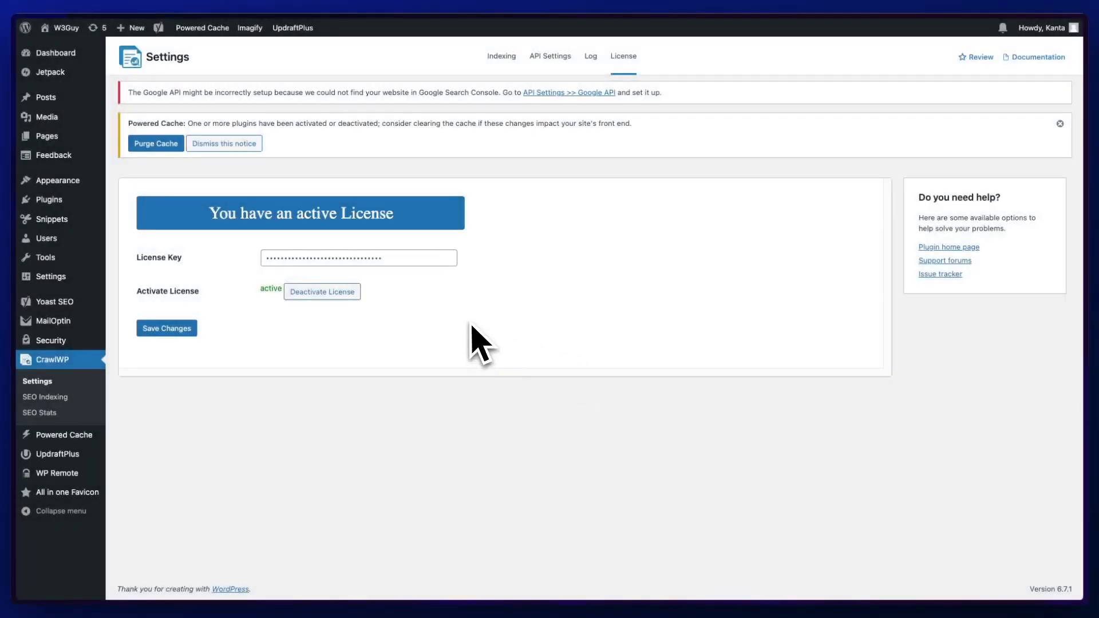
click(245, 147)
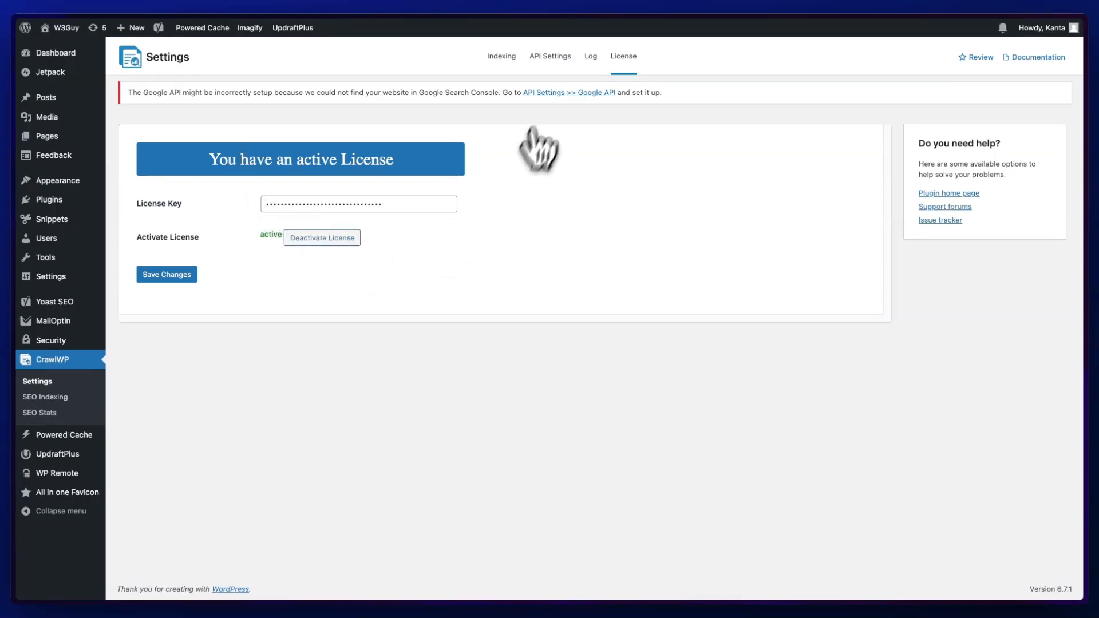
Step: Paste the service account's Google JSON key into the CrawlWP Google API settings and save the changes
click(555, 57)
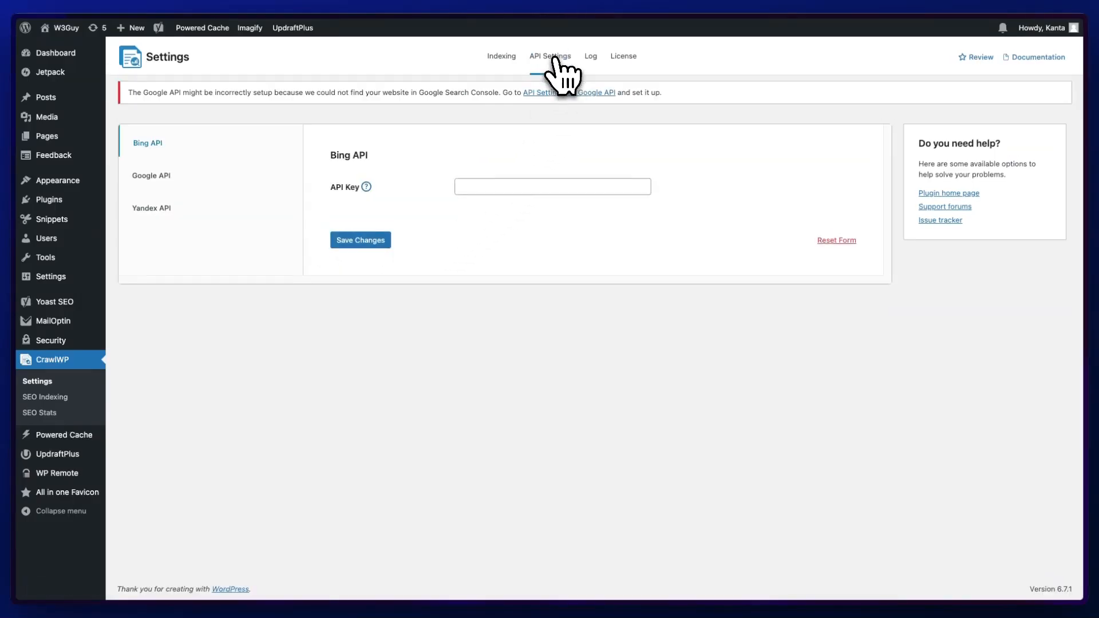
click(158, 176)
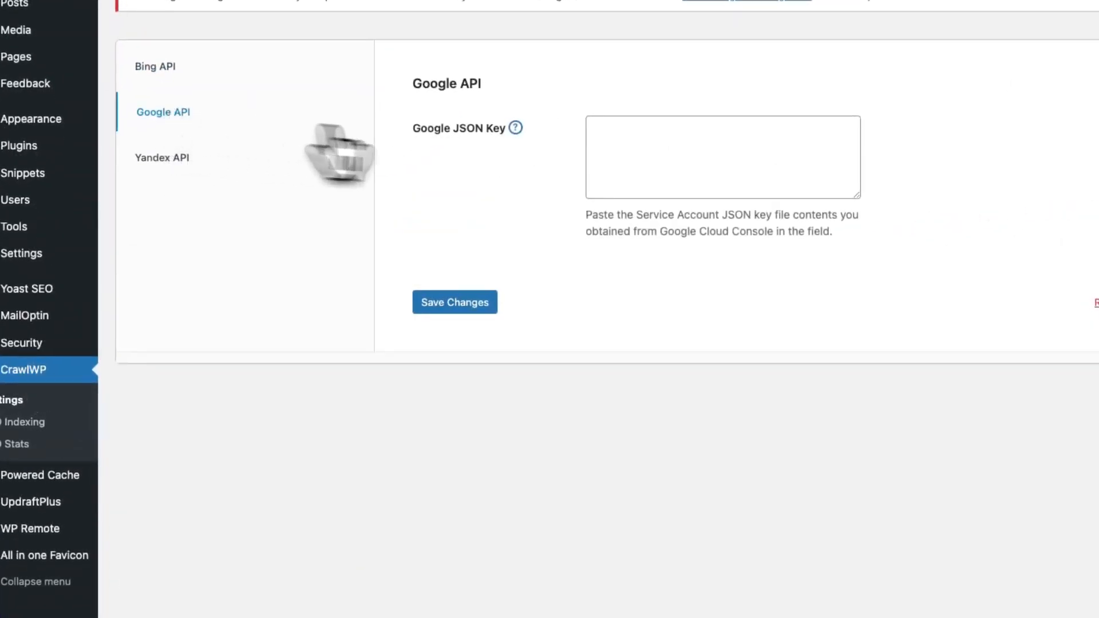
click(601, 150)
key(super+v)
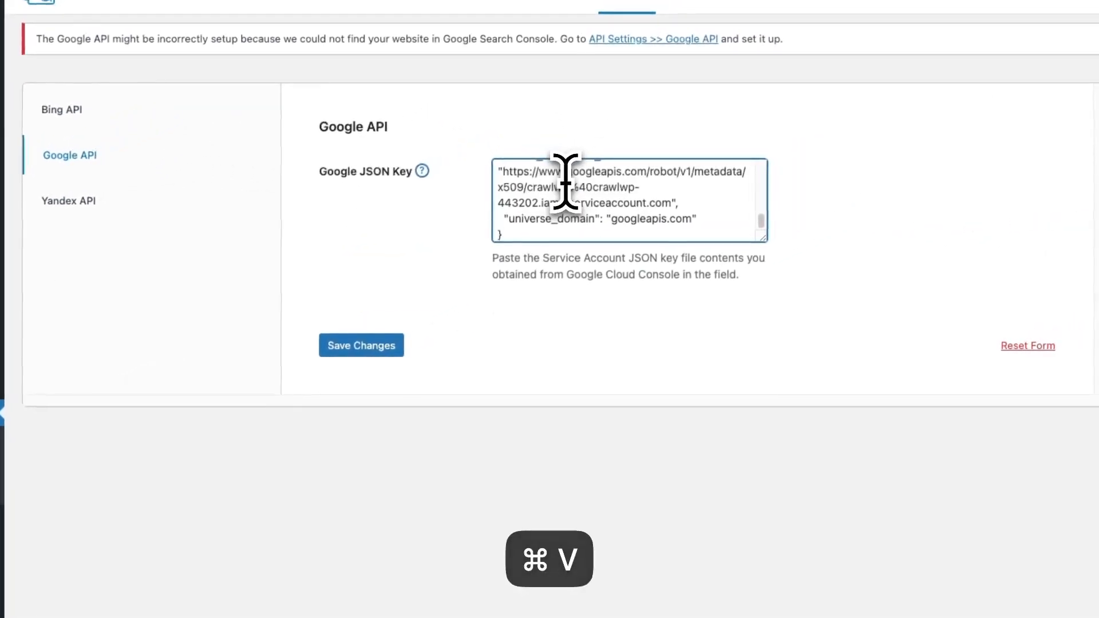
scroll(566, 192, down, 5)
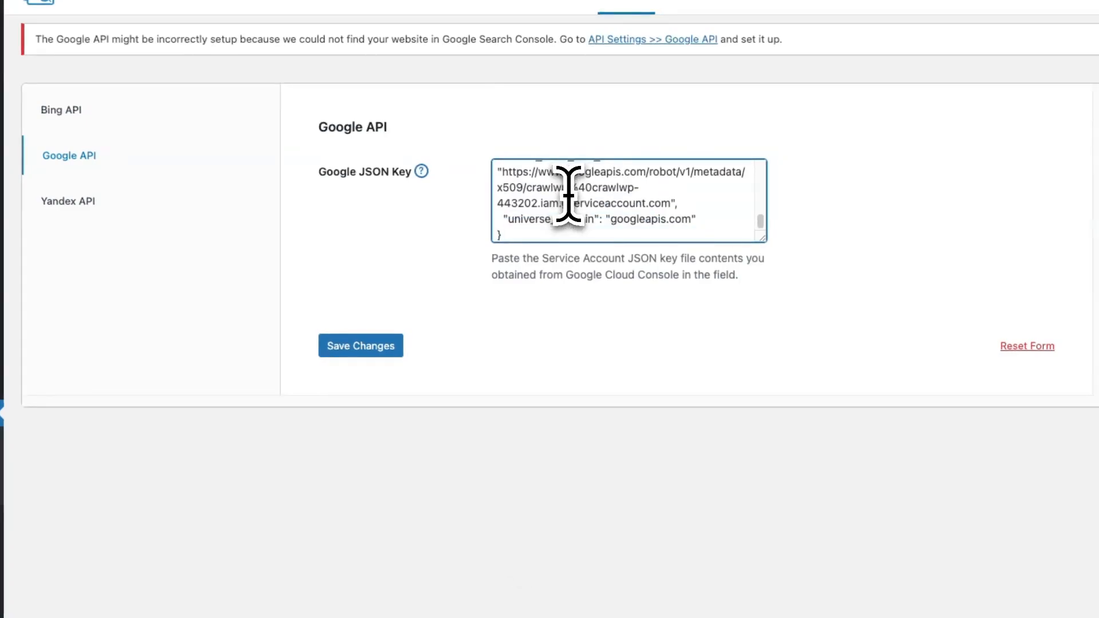
click(348, 350)
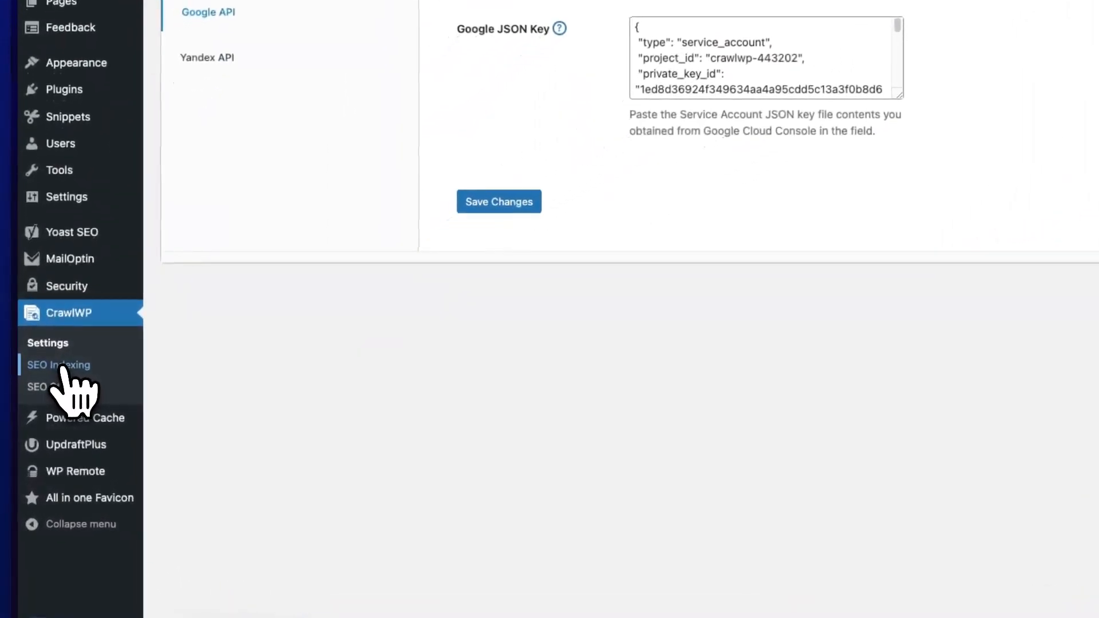
Step: Open the SEO Indexing page and review its status filter choices and available bulk actions
click(62, 368)
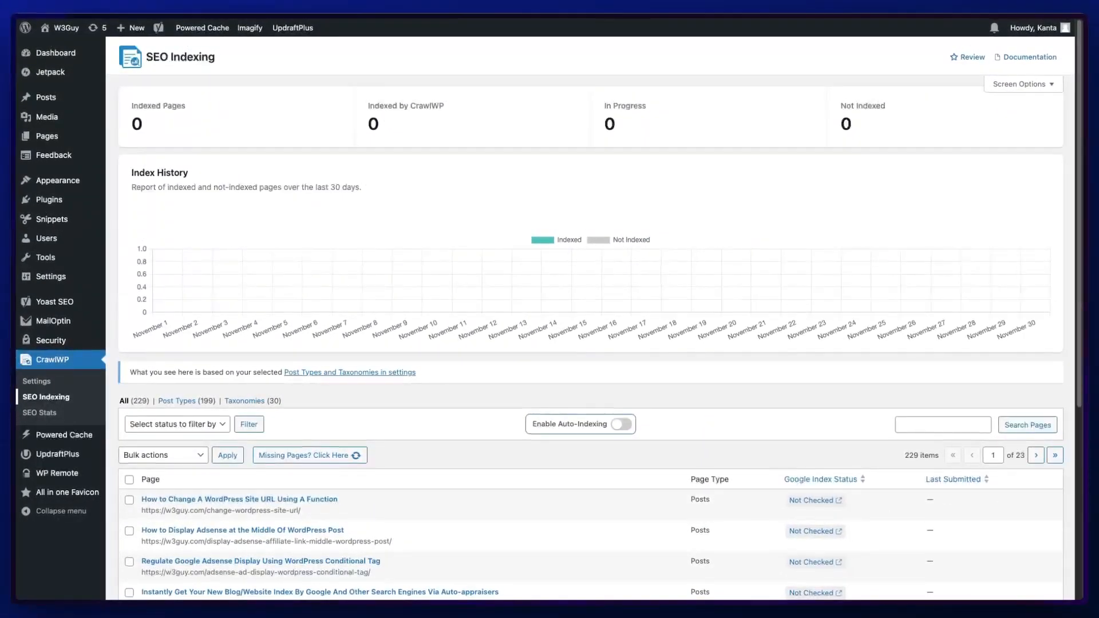
scroll(329, 312, down, 3)
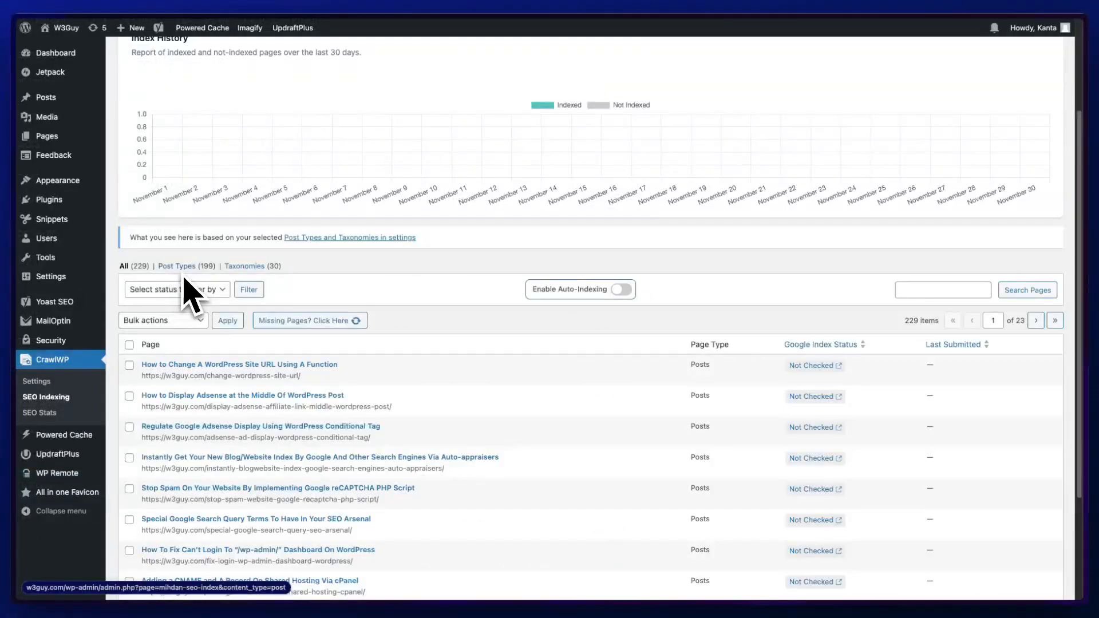
click(213, 291)
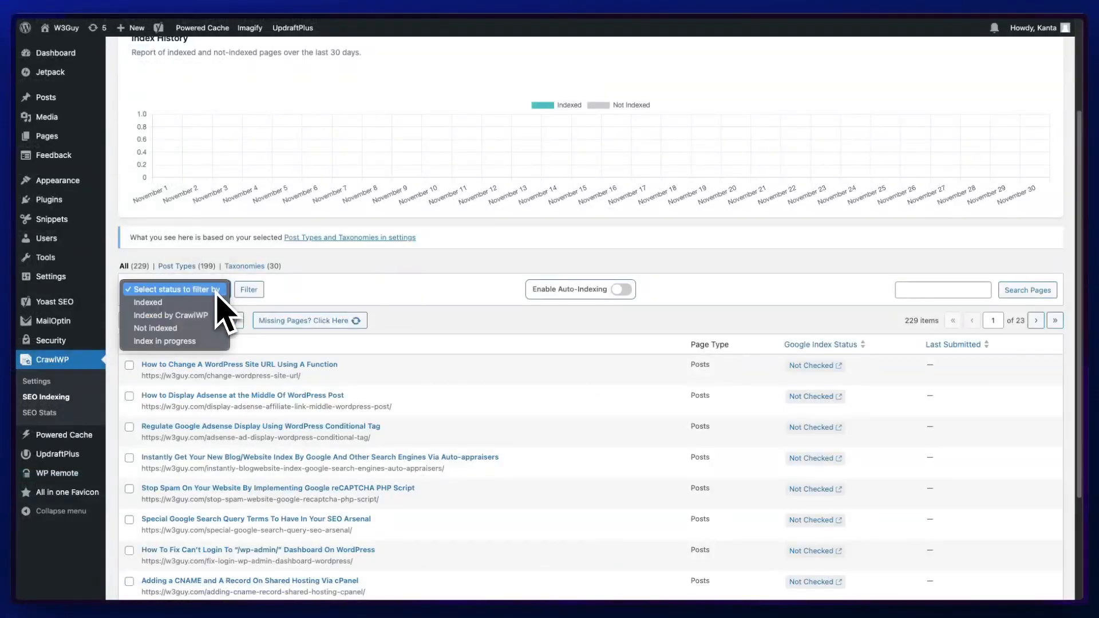
click(272, 292)
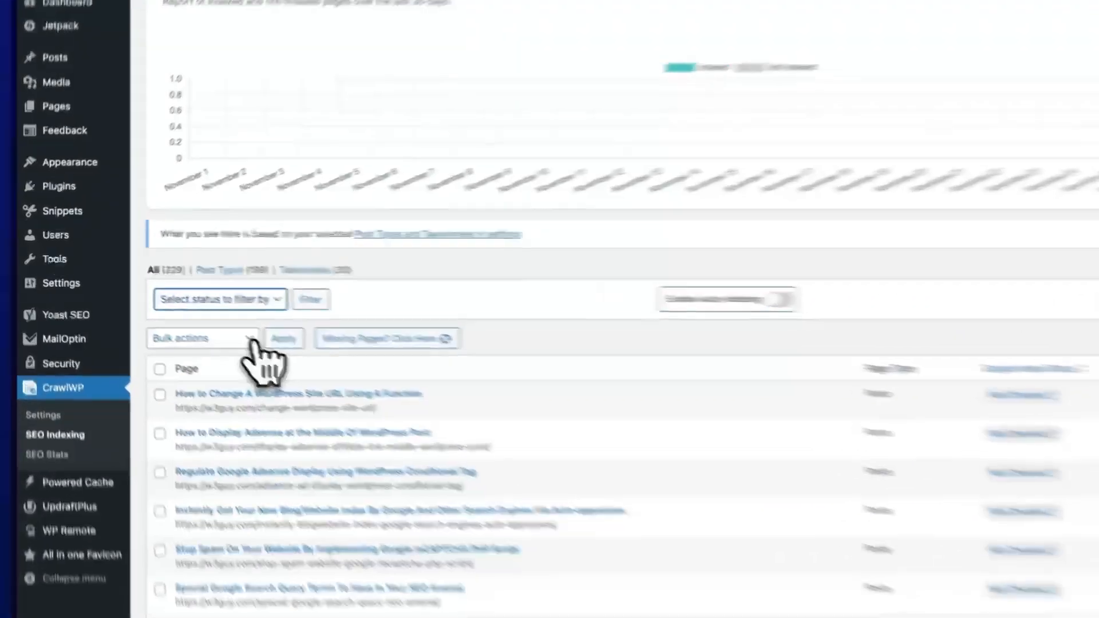
click(203, 321)
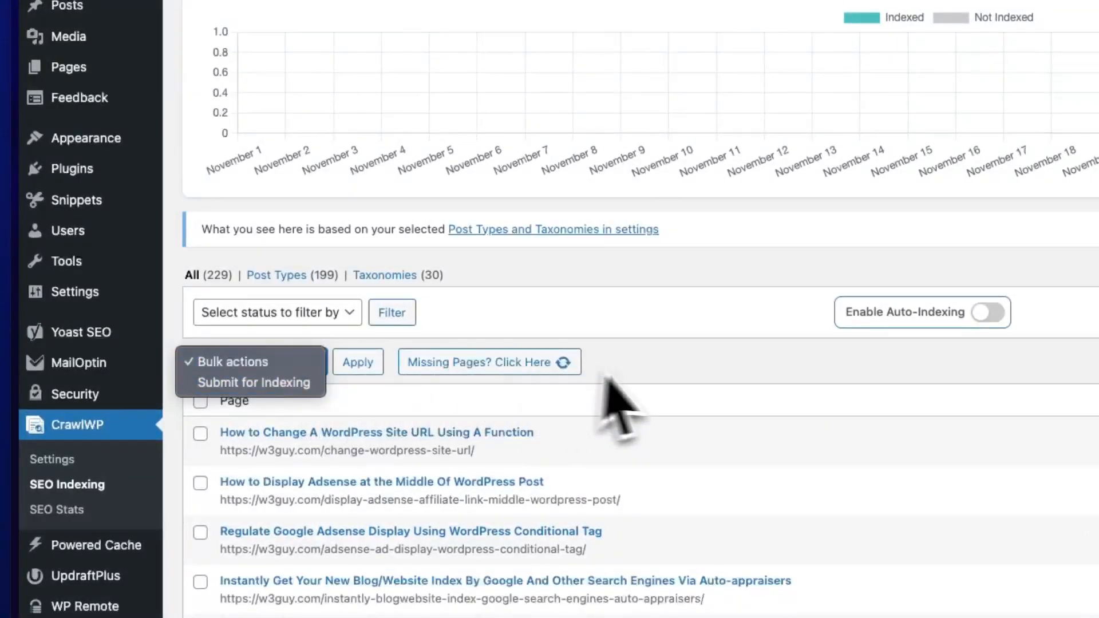
click(666, 371)
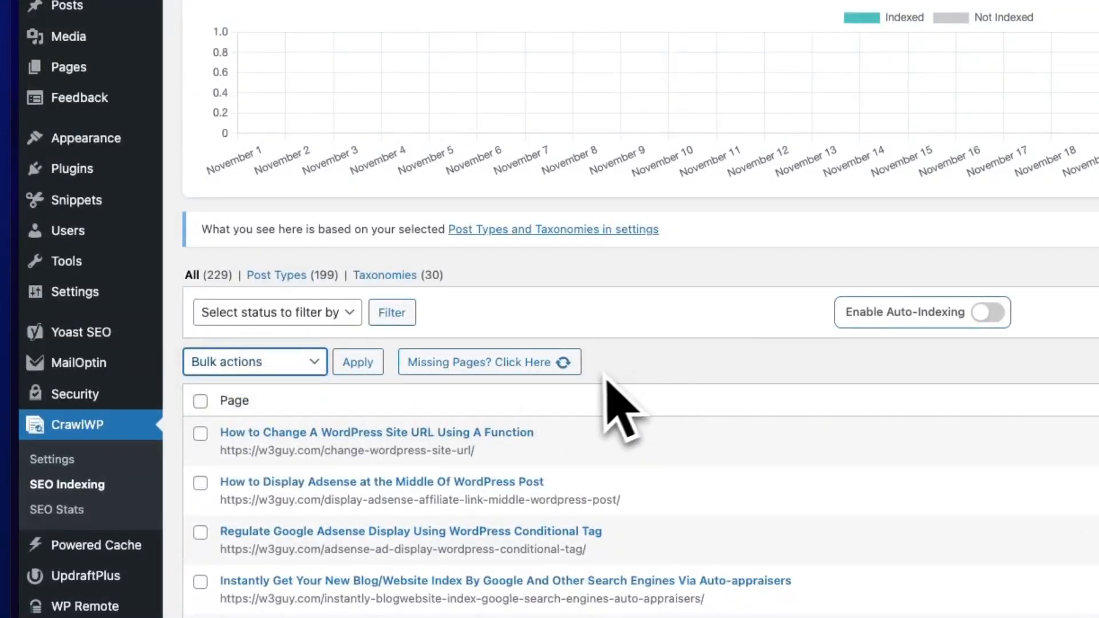
Step: Select the first, third and fourth posts in the page list and apply the Submit for Indexing bulk action to them
scroll(589, 404, down, 4)
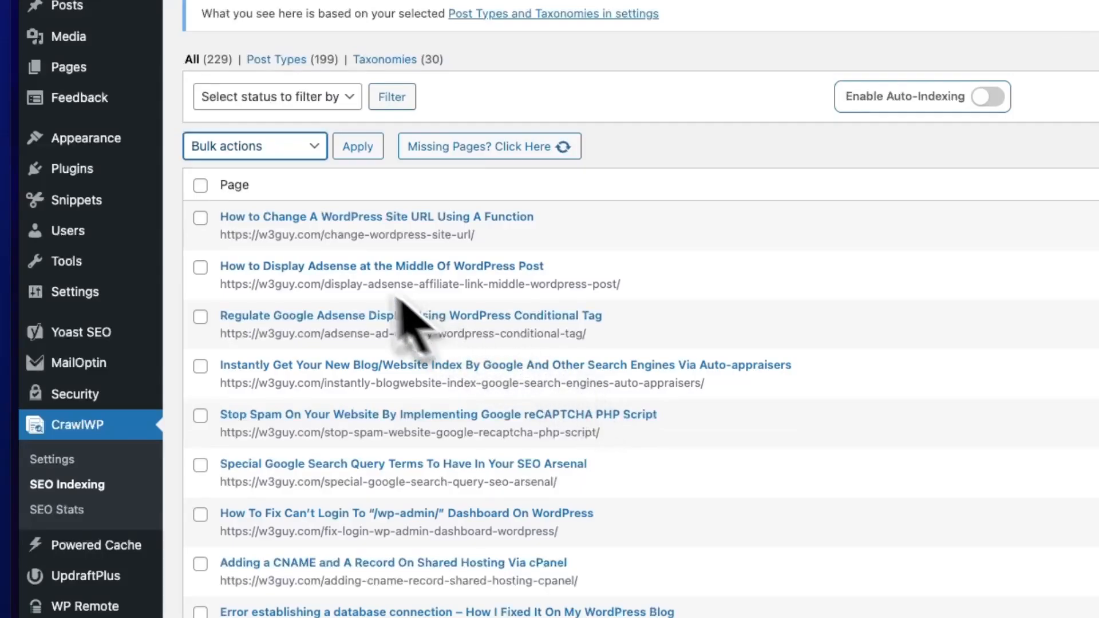
click(200, 218)
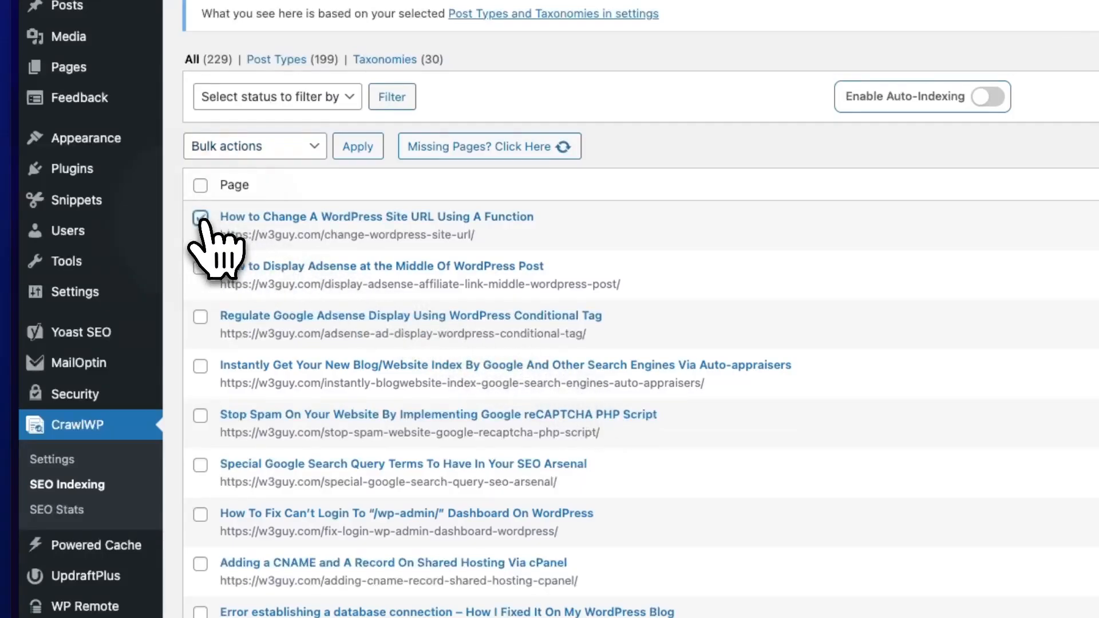
click(200, 317)
click(200, 366)
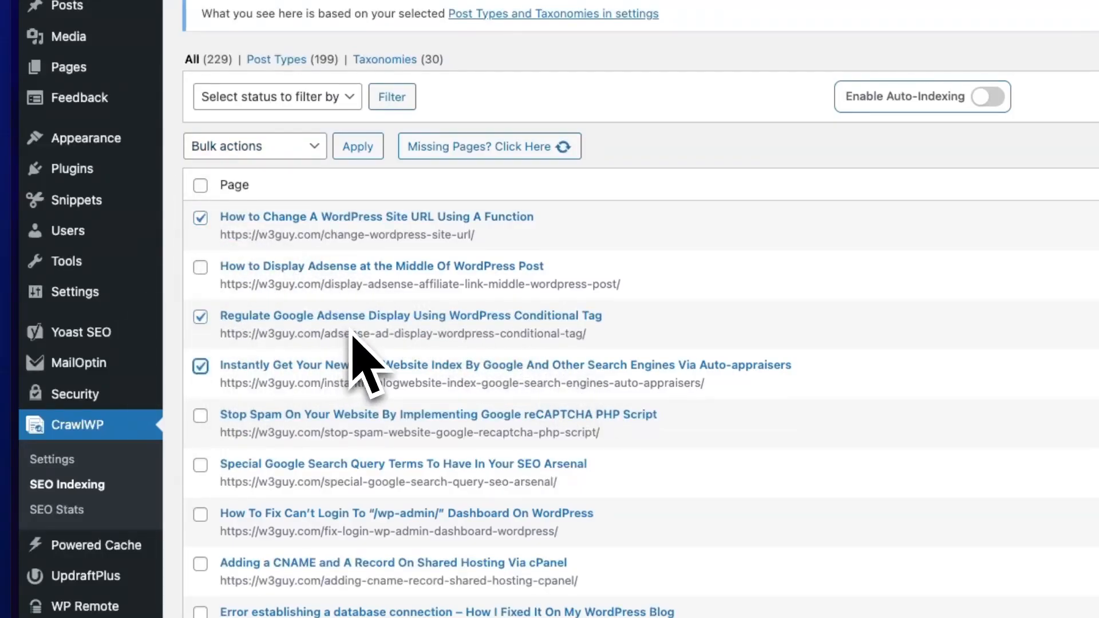
scroll(362, 363, up, 7)
scroll(363, 363, down, 4)
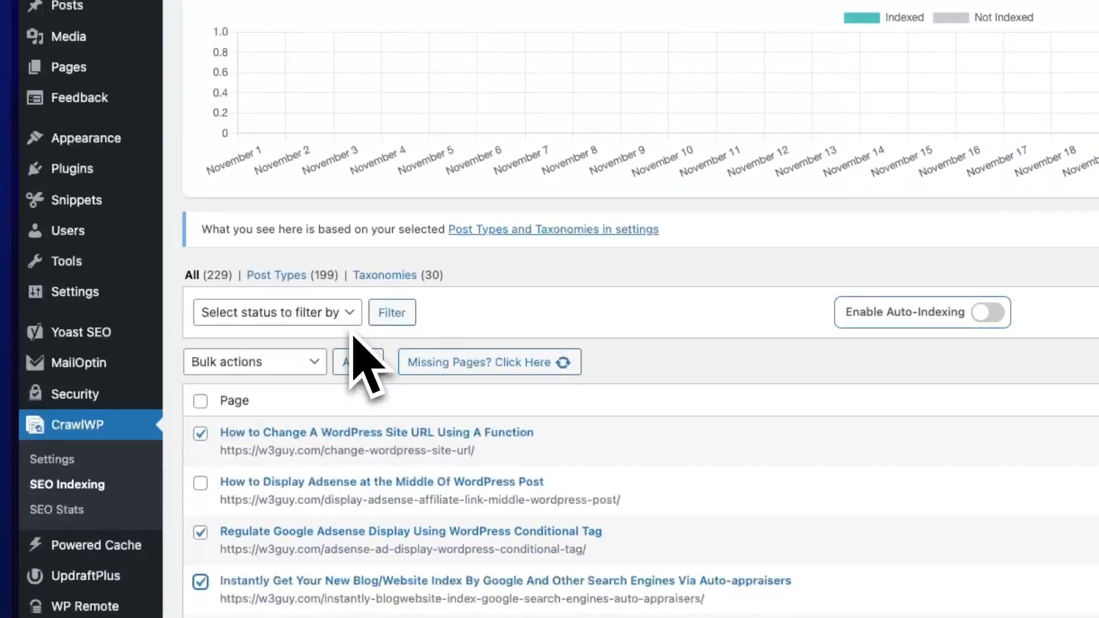
click(315, 363)
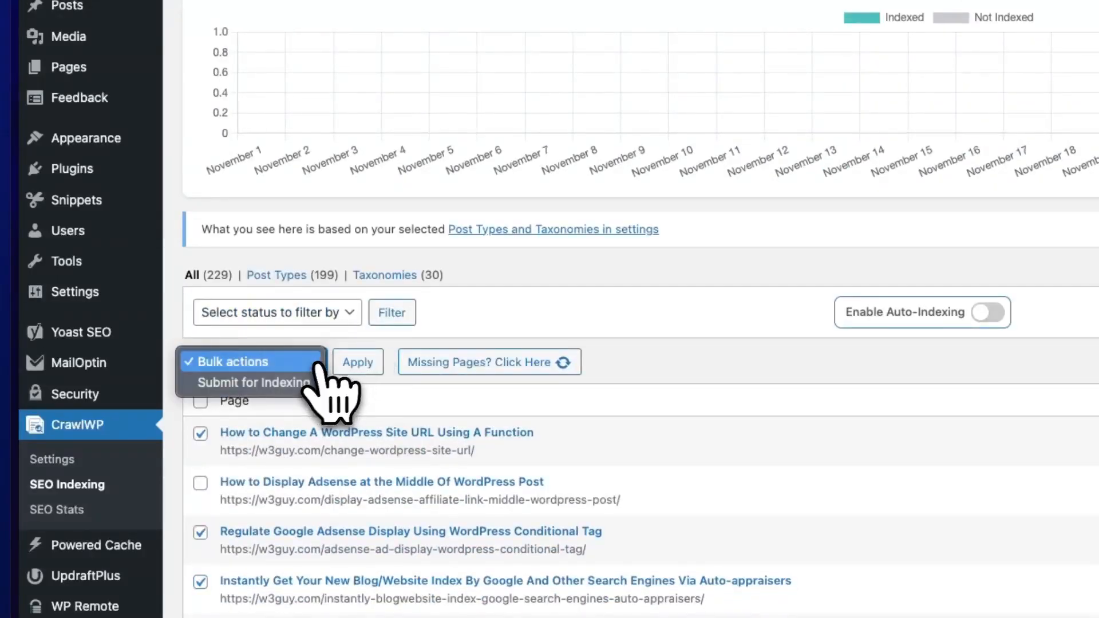
click(284, 383)
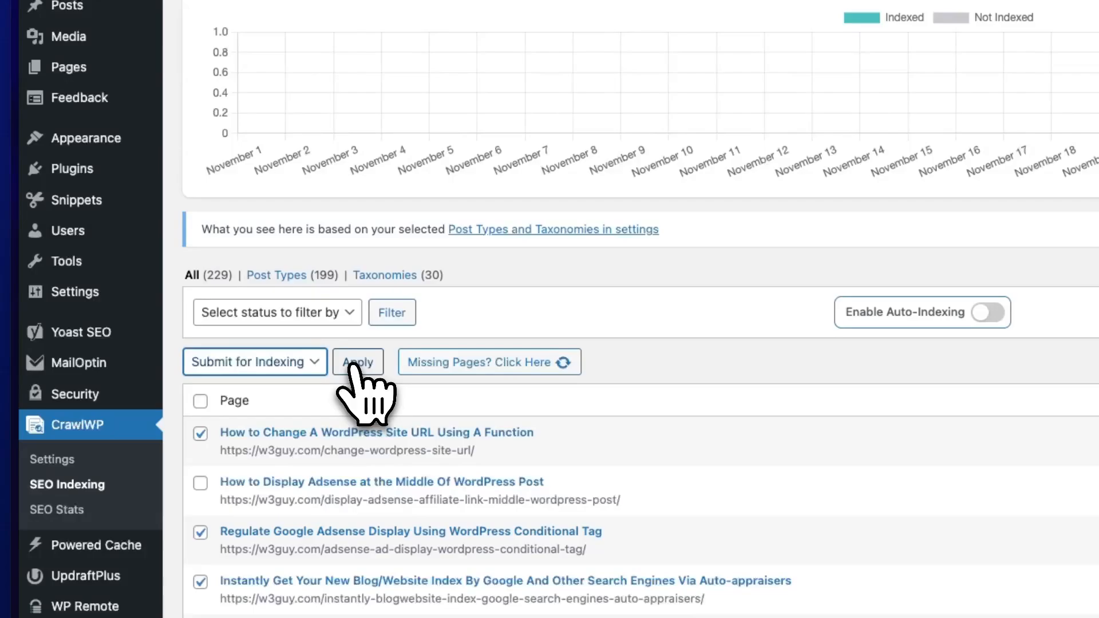
click(350, 366)
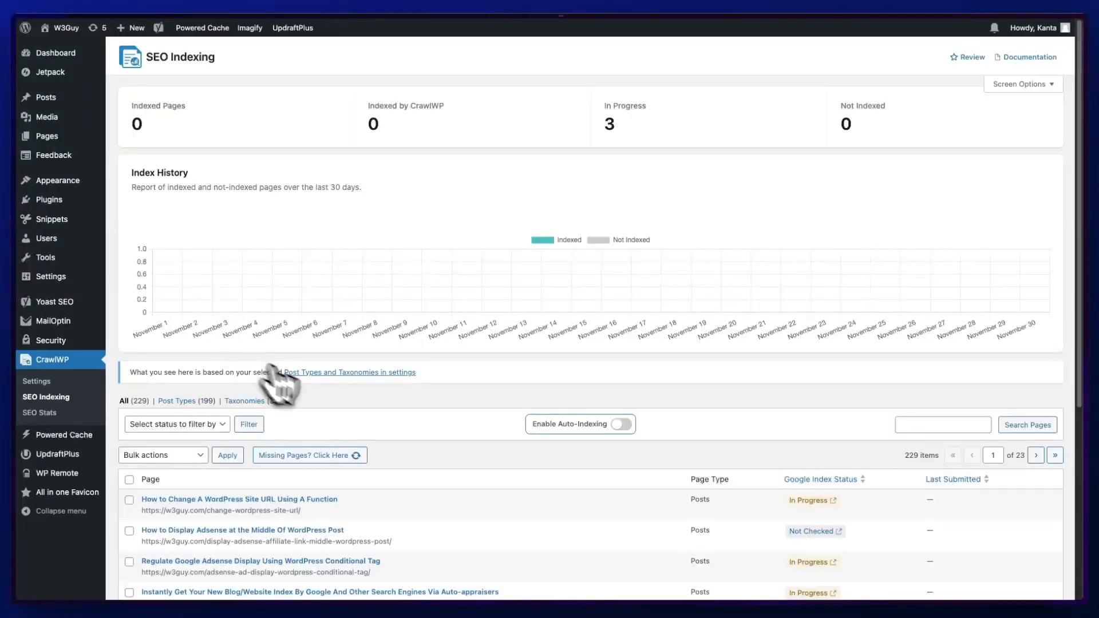
Step: Check the Google index status of the submitted posts and enable Auto-Indexing
scroll(361, 409, down, 5)
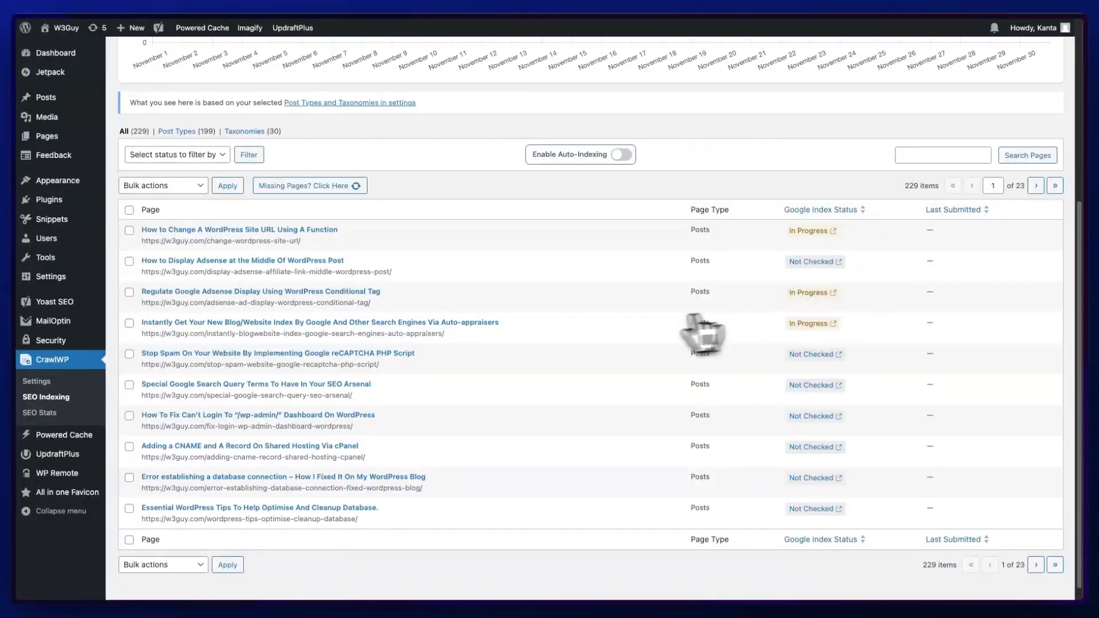
scroll(629, 326, up, 3)
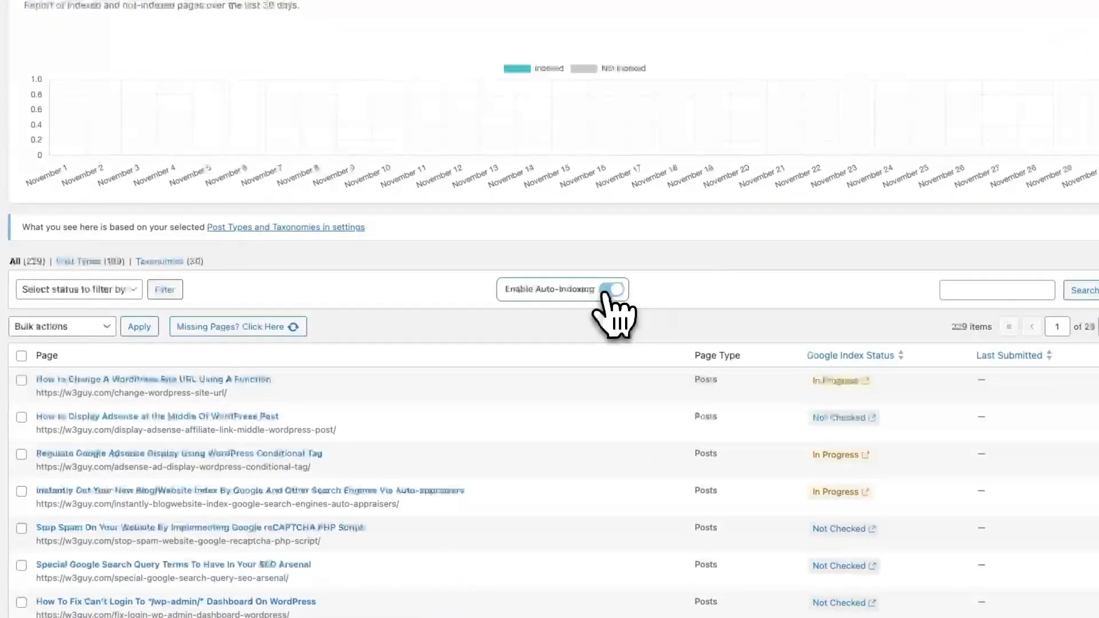
click(616, 292)
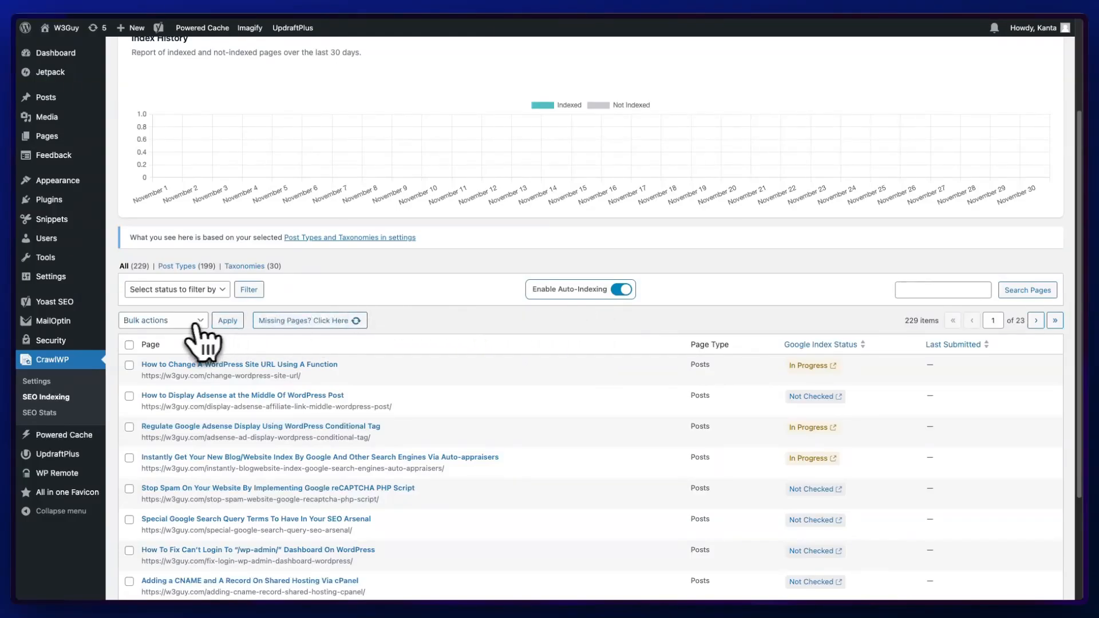
Step: Submit all posts on the first list page for indexing in bulk and check their Google index status
click(129, 344)
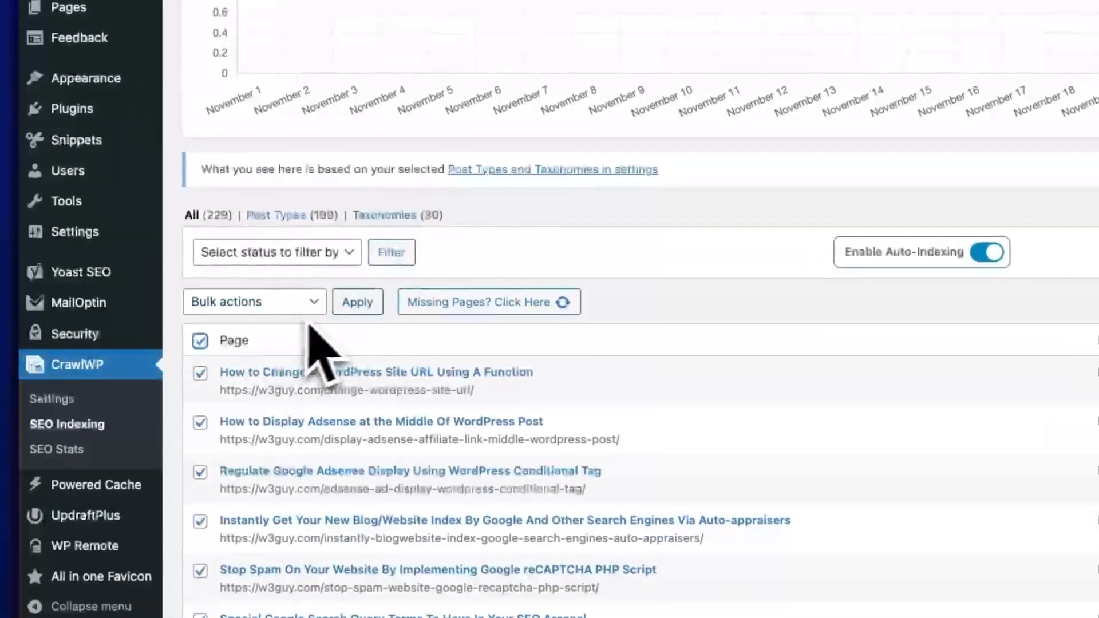
click(312, 304)
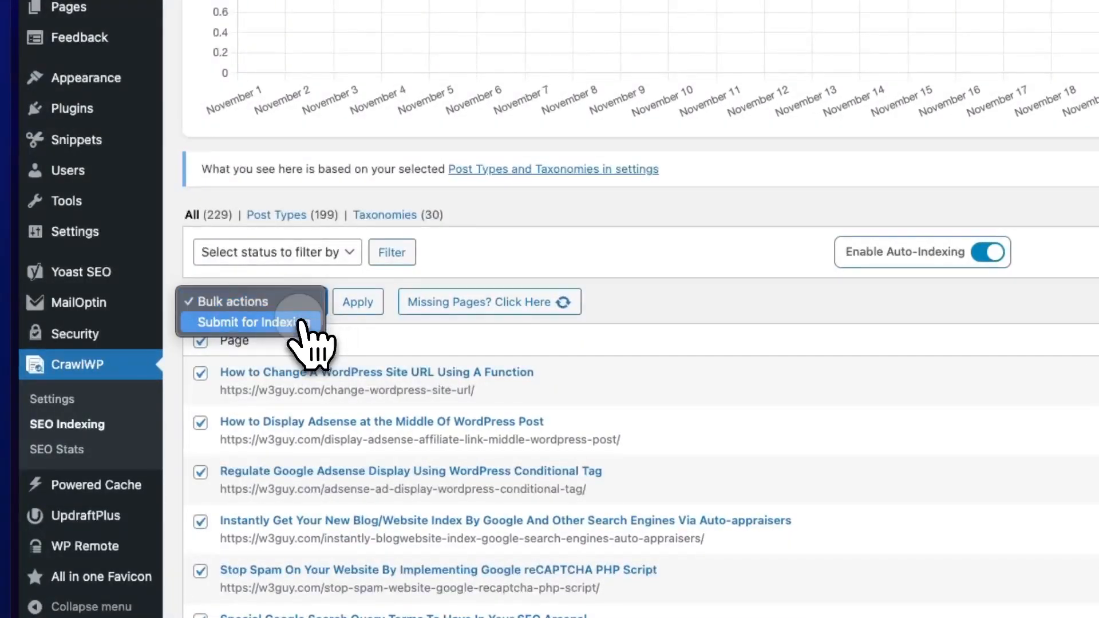
click(299, 323)
click(353, 307)
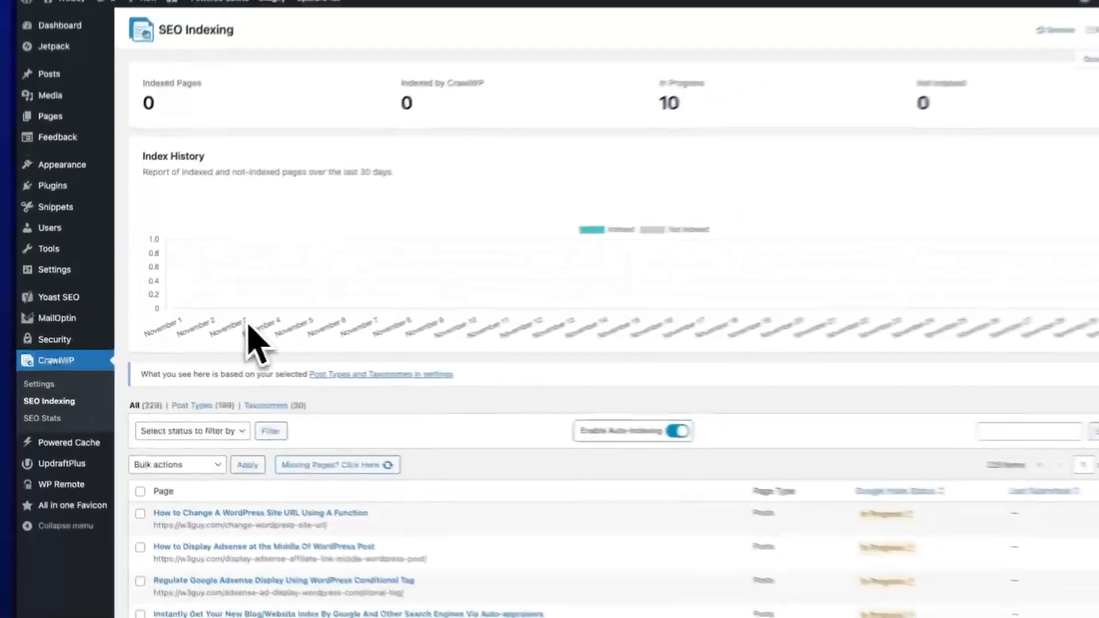
scroll(538, 442, down, 5)
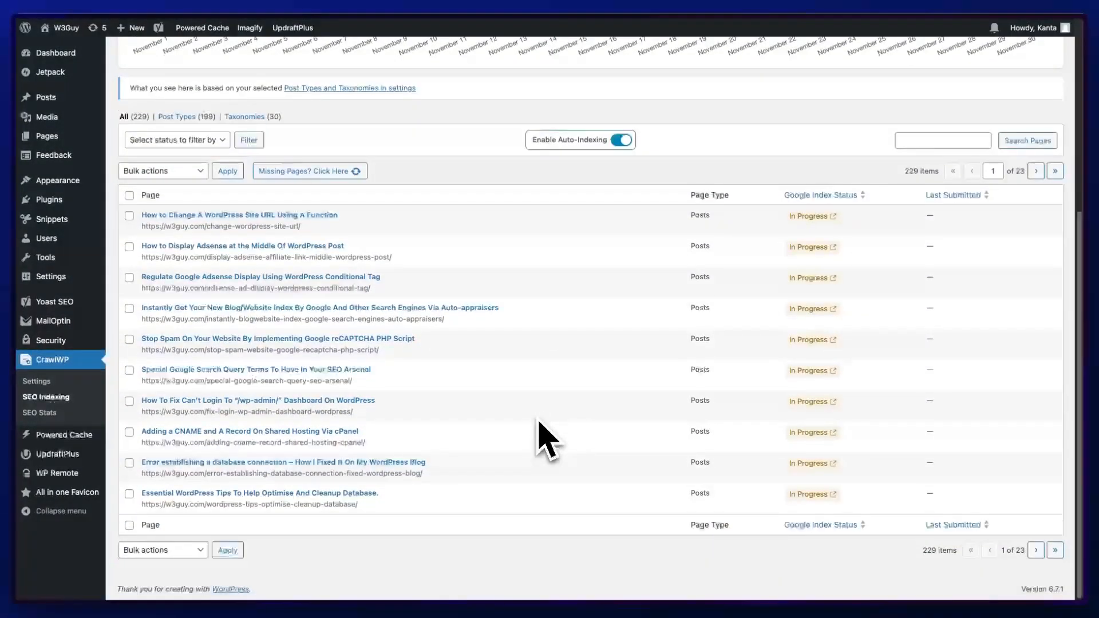
scroll(547, 441, up, 5)
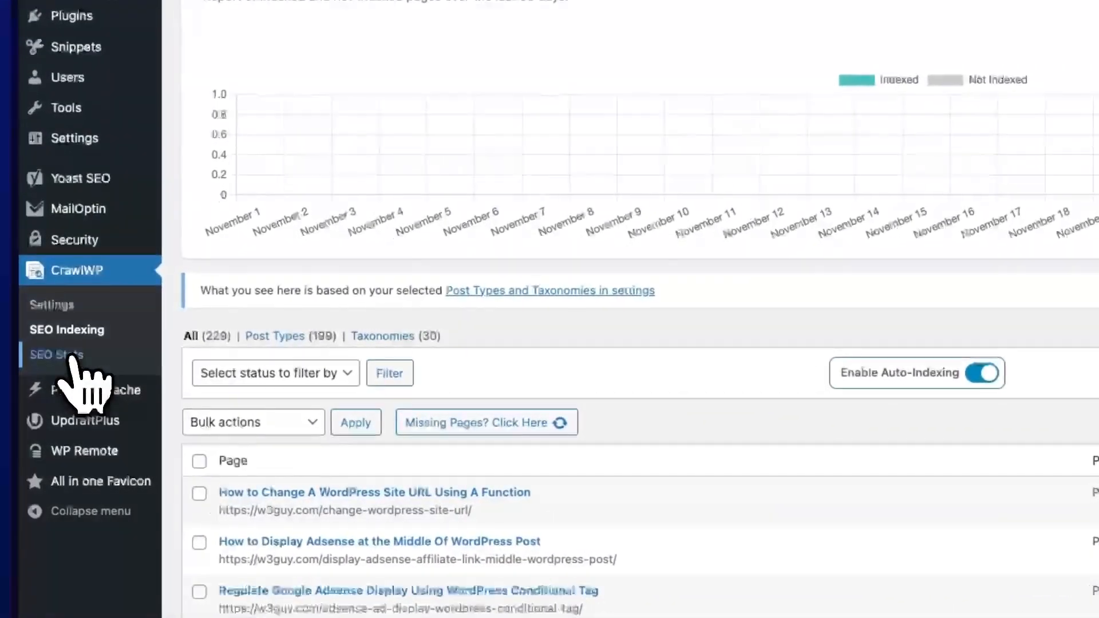
Step: Open SEO Stats and explore the date range filter, choosing Custom to view its From and To date fields
click(69, 357)
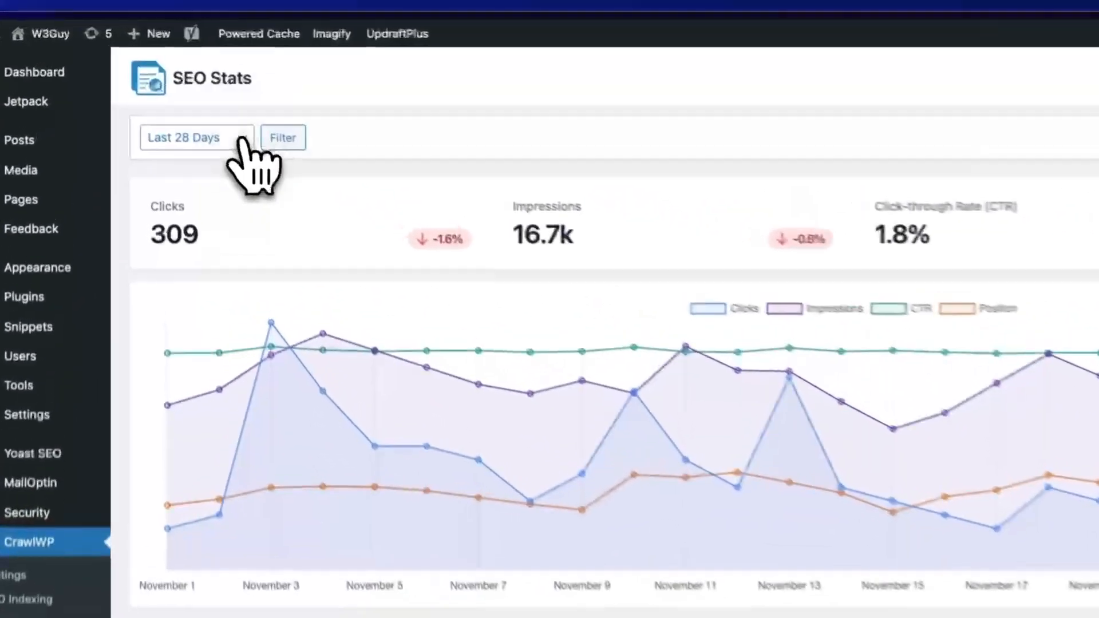
click(190, 97)
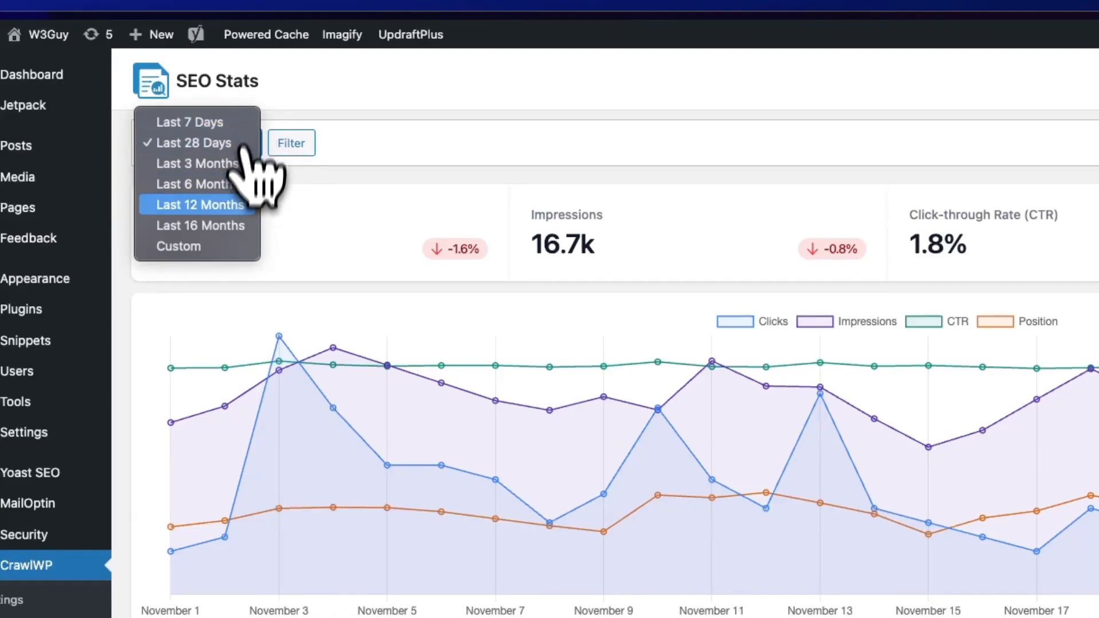
click(230, 250)
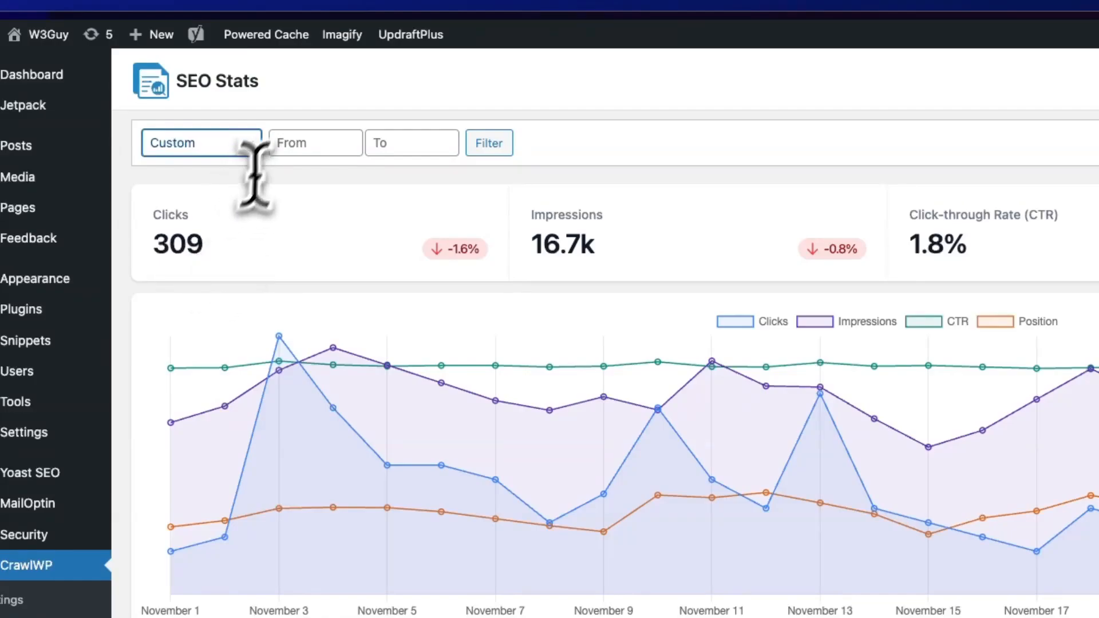
click(289, 141)
click(406, 142)
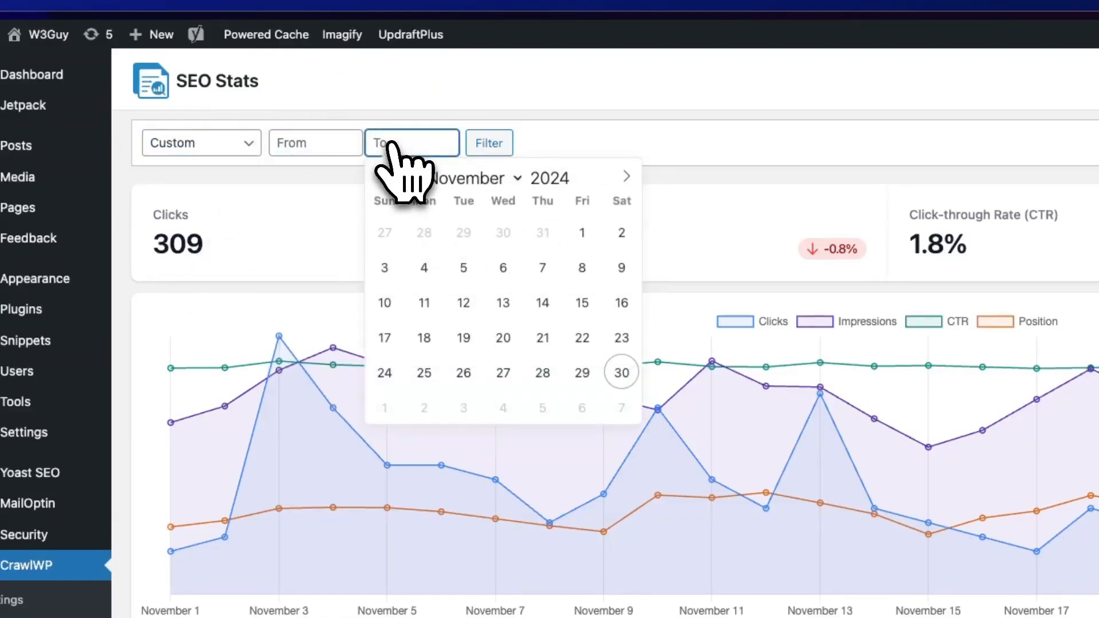
click(332, 192)
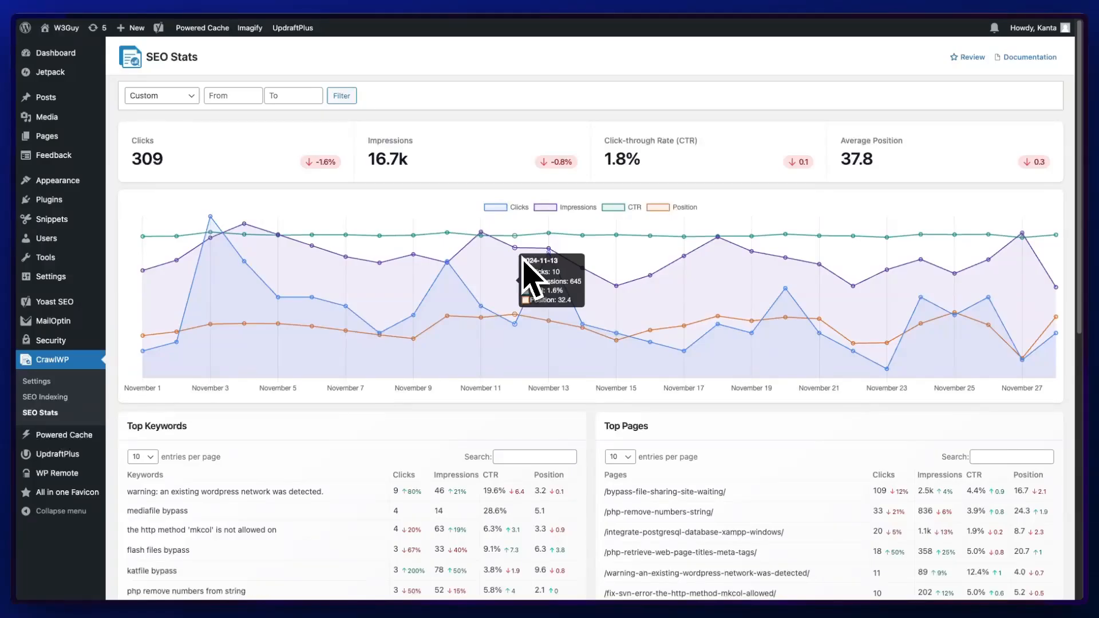
Step: Search Top Keywords for "php", clear the search, and review the Top Pages, Top Countries and Devices tables with their export options
scroll(523, 270, down, 3)
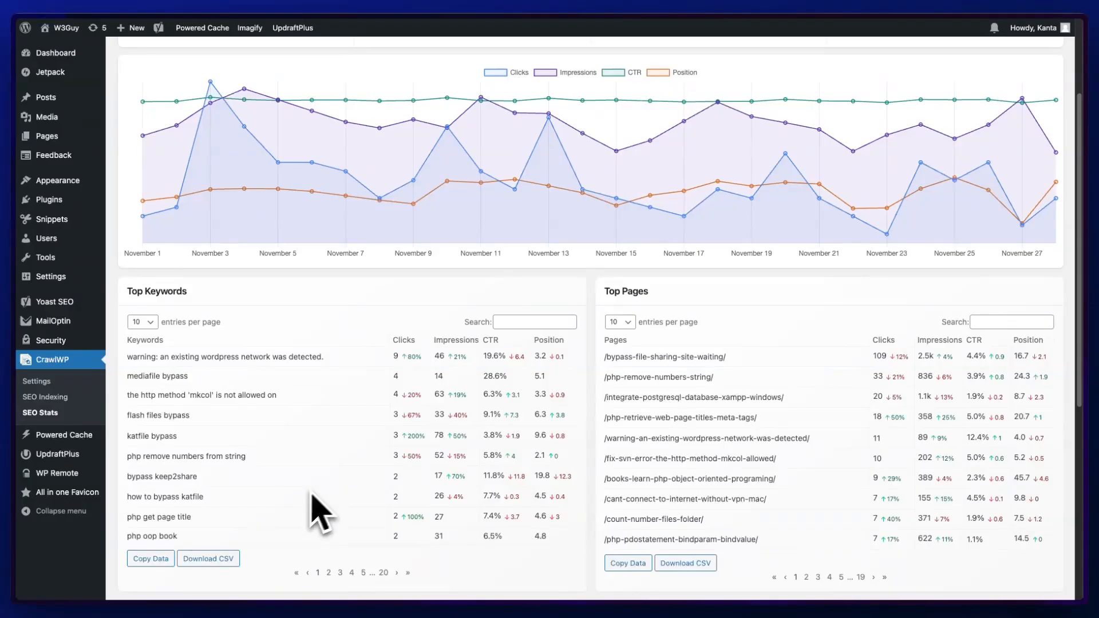
click(547, 321)
text(php)
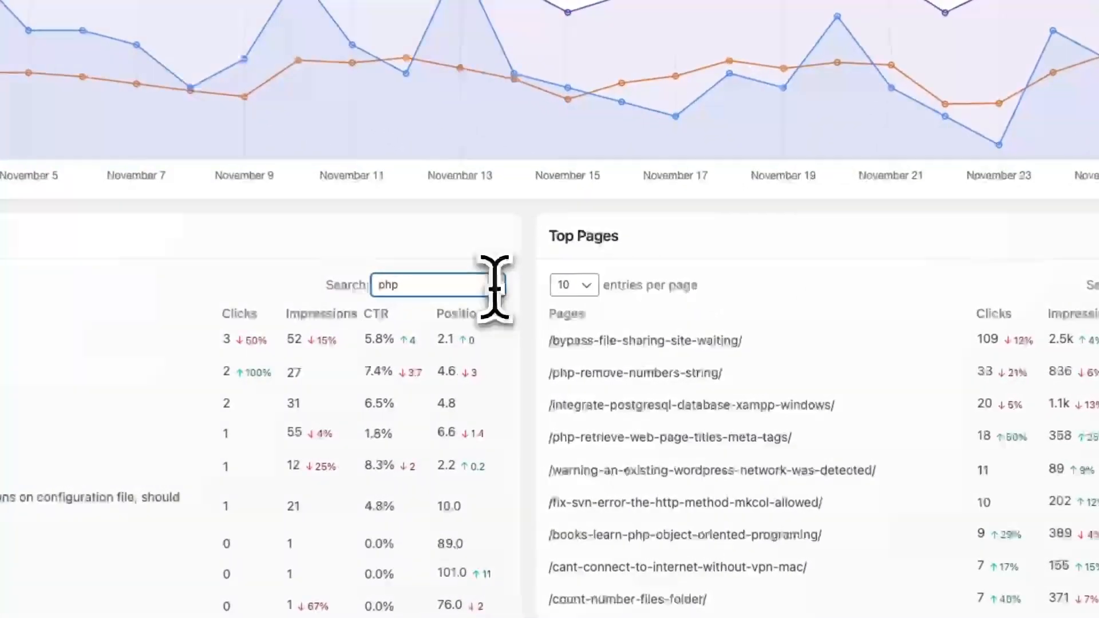
click(557, 315)
scroll(798, 355, down, 10)
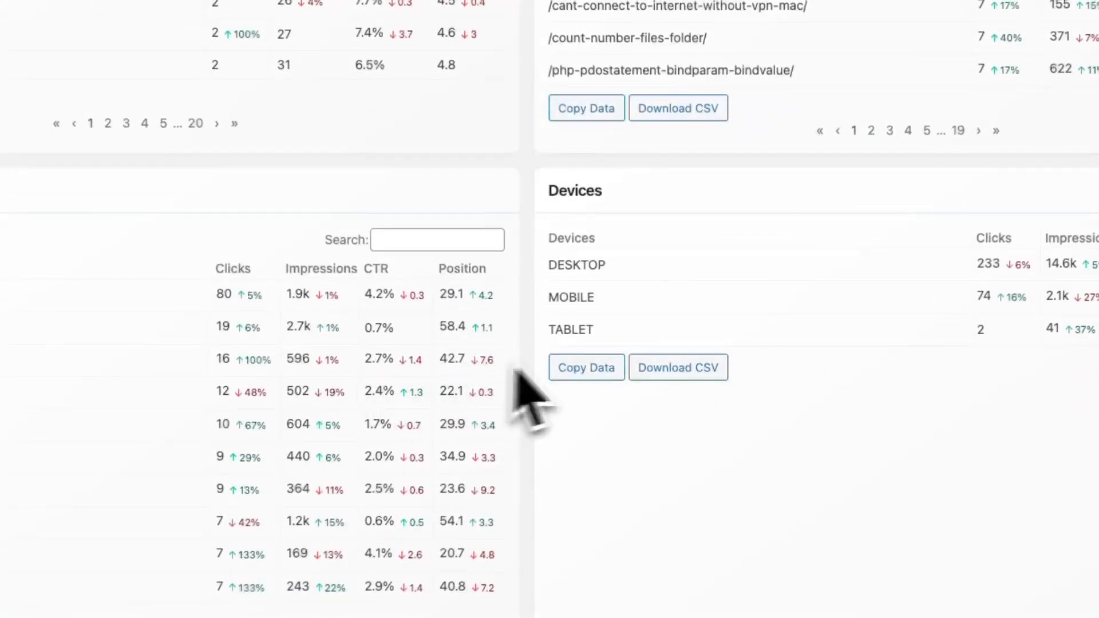
scroll(561, 384, up, 3)
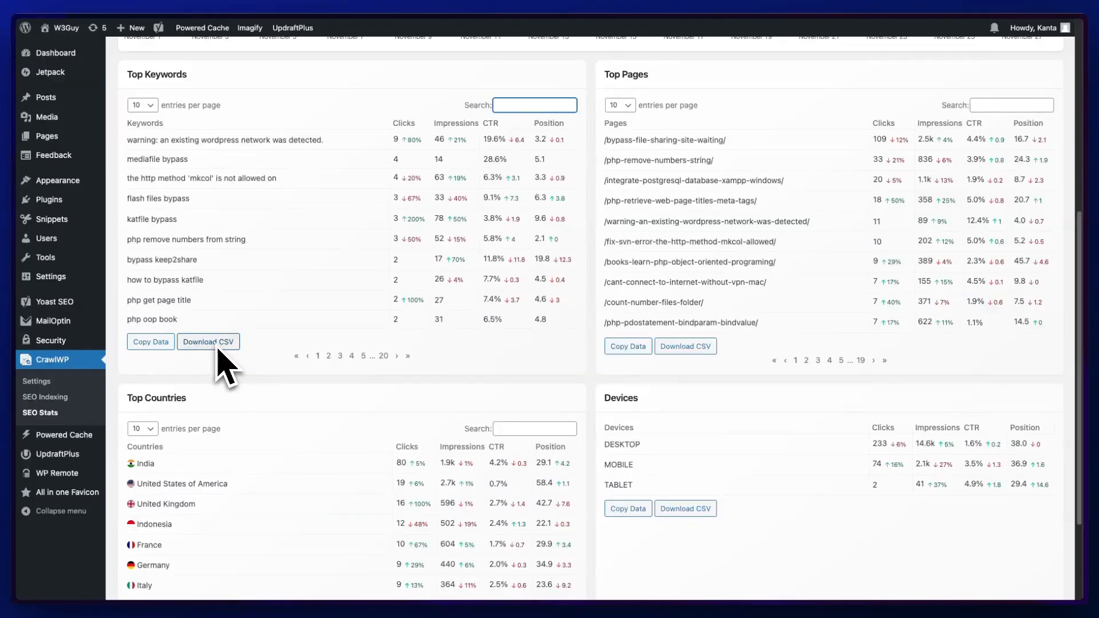
Step: Look through the remaining rows of the Top Countries table and the Devices table in SEO Stats
scroll(307, 368, down, 3)
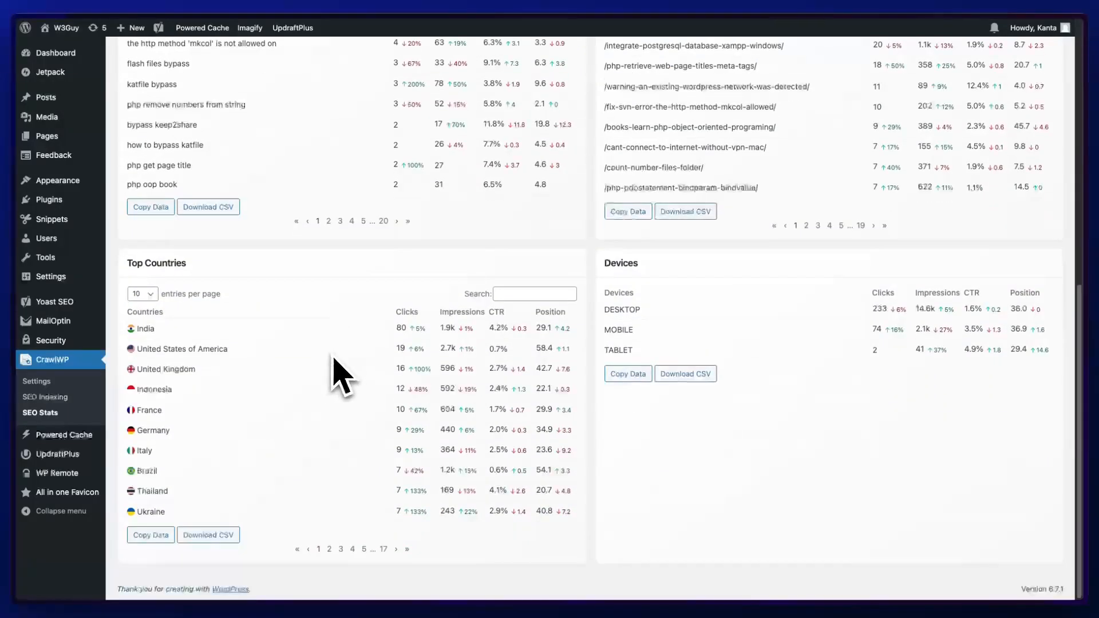
scroll(342, 378, up, 10)
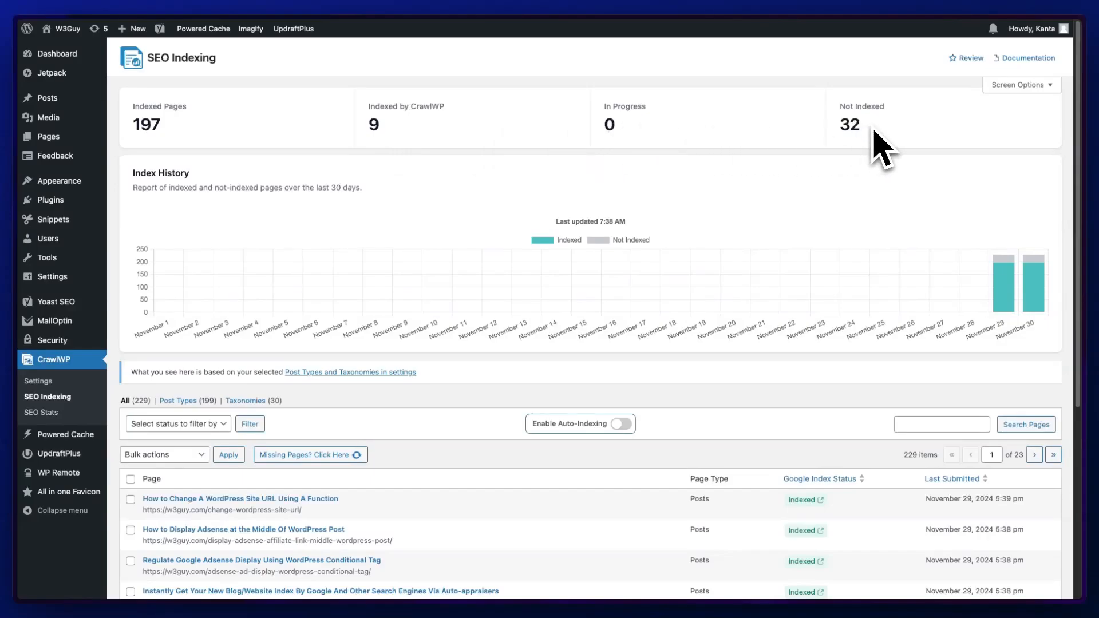
Step: Open the Google Search Console inspection of the Not Indexed post about fixing the "/wp-admin/" dashboard login and review its discovery, crawl and indexing details
scroll(532, 211, down, 5)
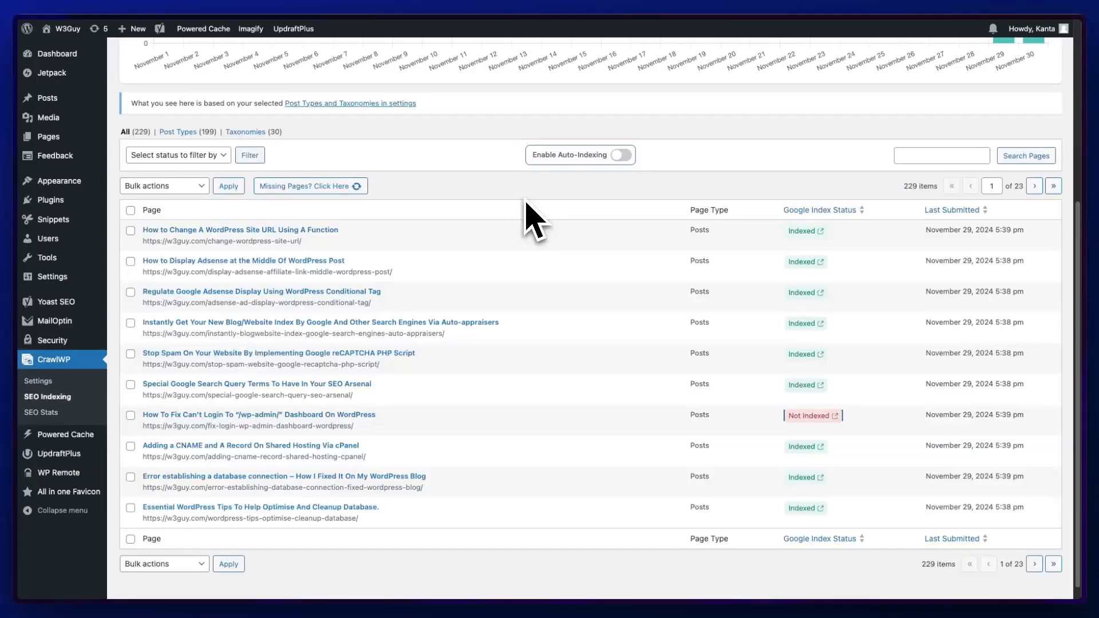
mouse_move(810, 416)
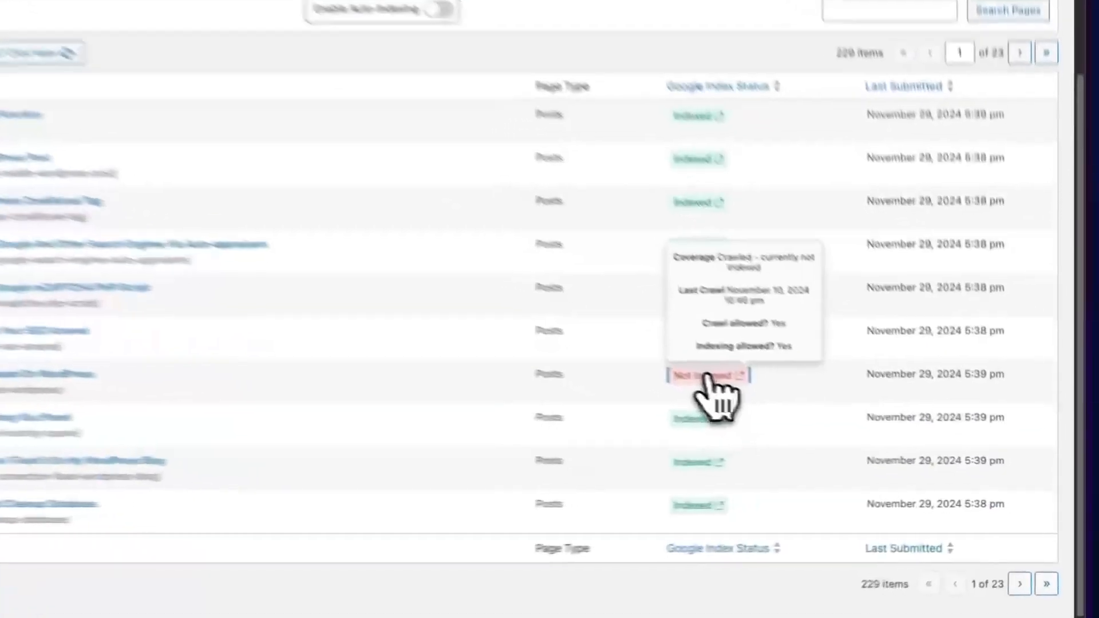
click(708, 375)
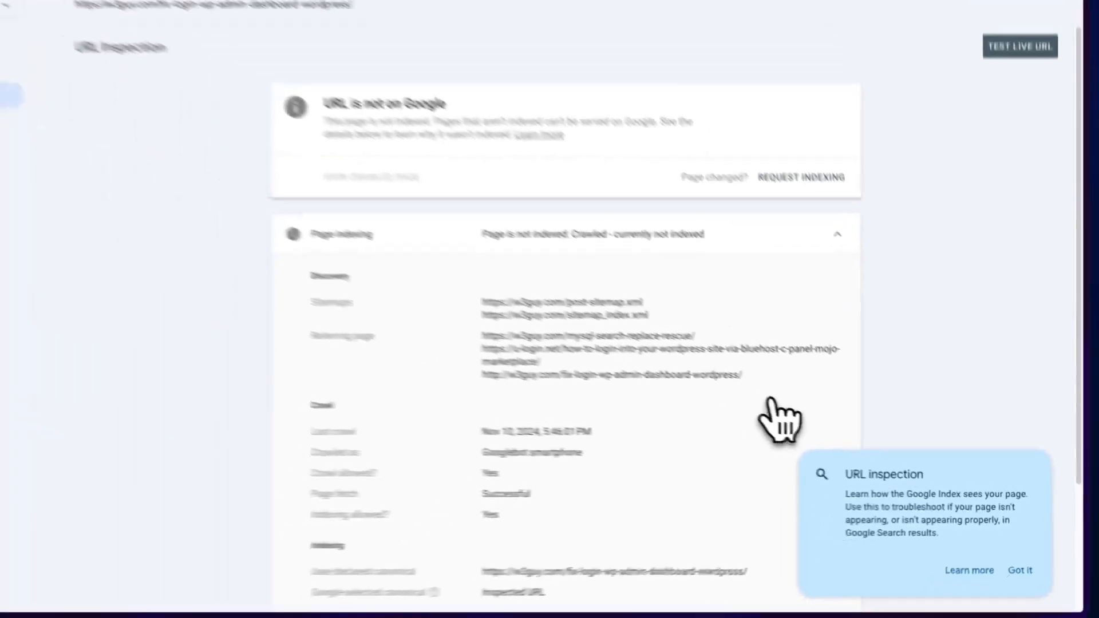
scroll(695, 423, down, 2)
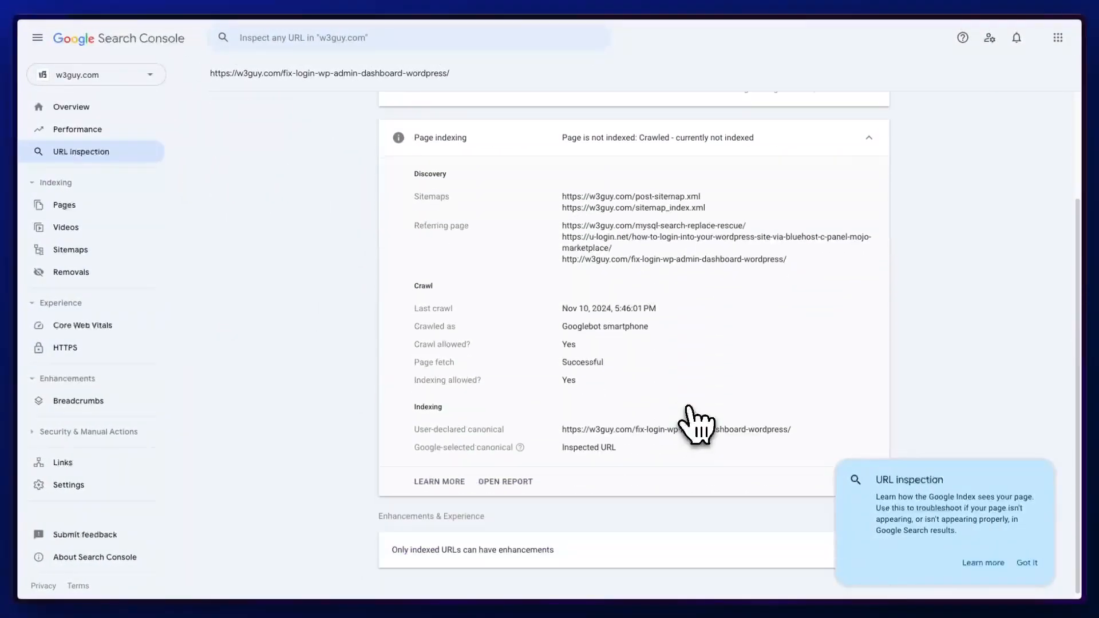
scroll(695, 423, up, 2)
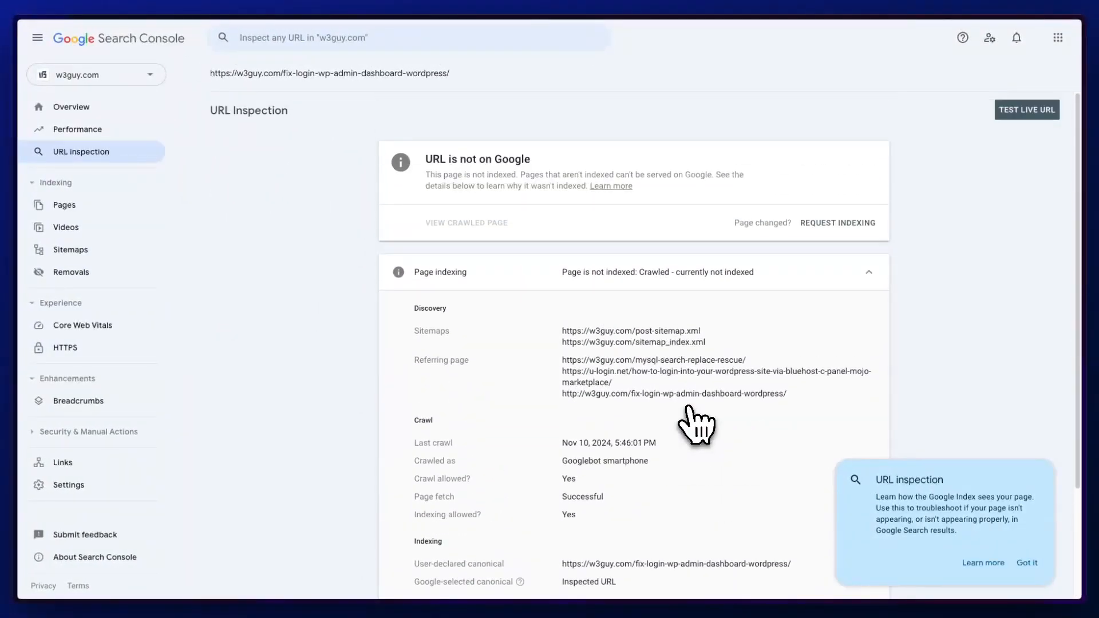